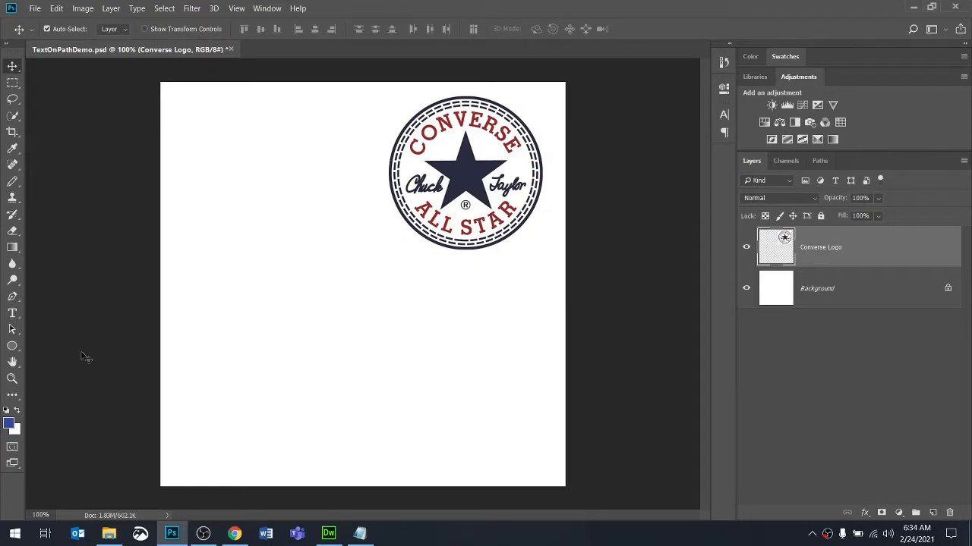
Step: Draw an unfilled circle shape about 323 px across with a 1 px black stroke, below the Converse logo
{"action": "key", "text": "u"}
{"action": "left_click", "coordinate": [12, 348]}
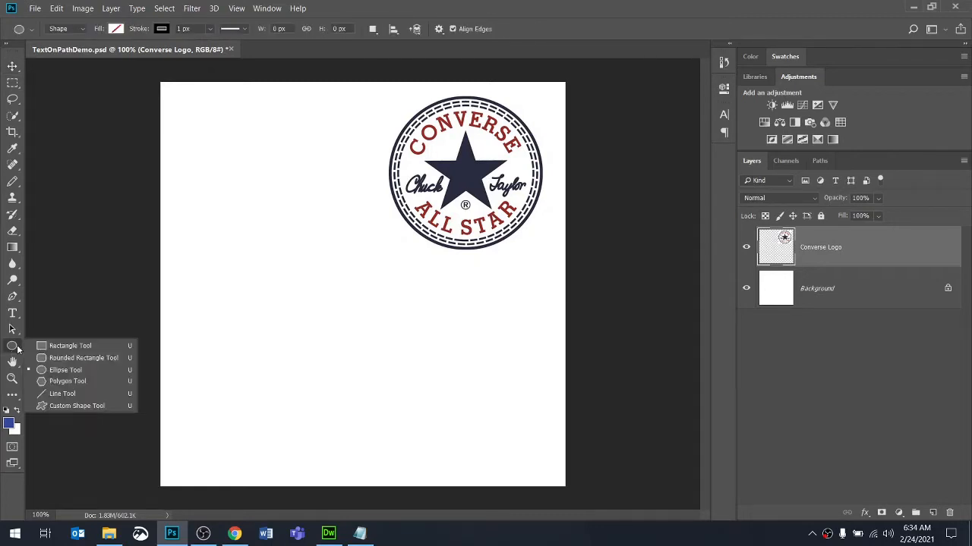
{"action": "left_click", "coordinate": [74, 371]}
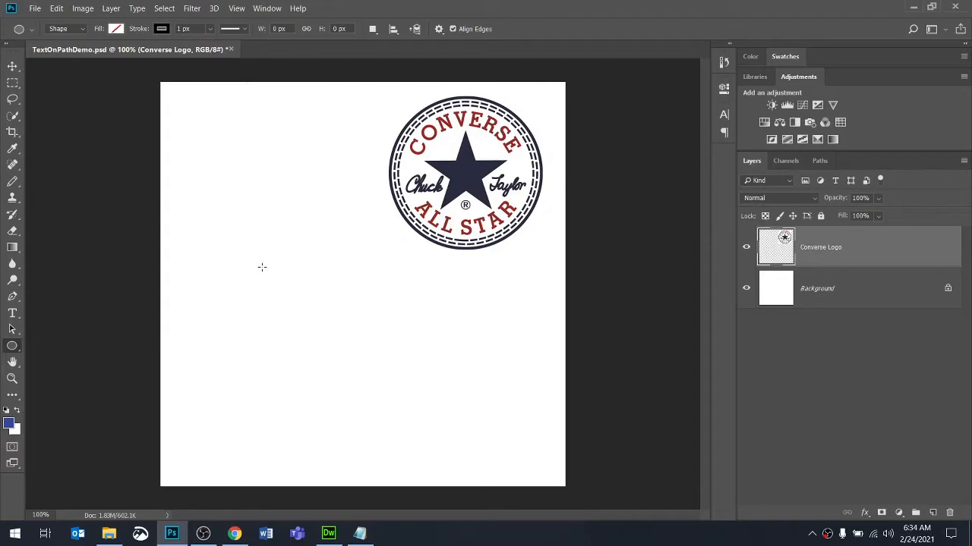
{"action": "left_click_drag", "start_coordinate": [250, 243], "coordinate": [426, 406]}
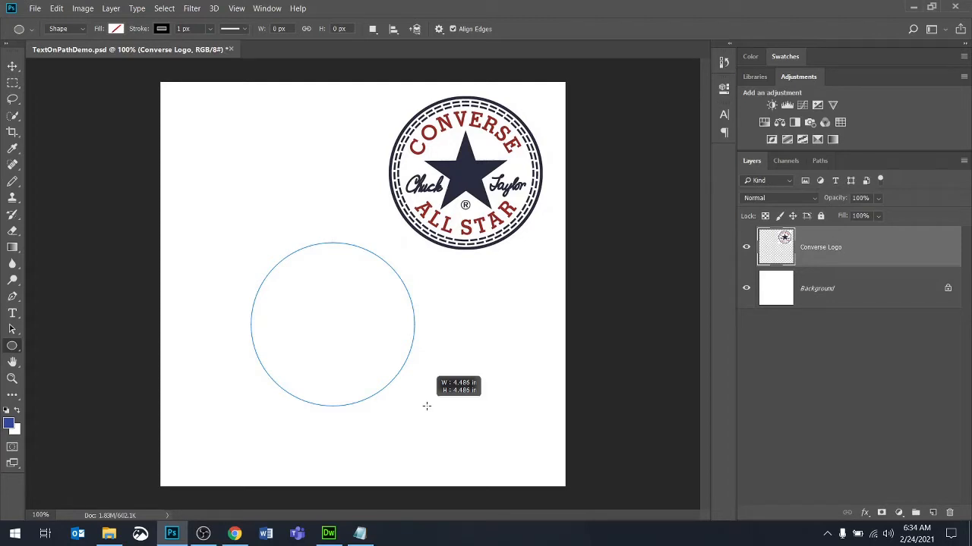
{"action": "left_click_drag", "start_coordinate": [426, 406], "coordinate": [456, 425]}
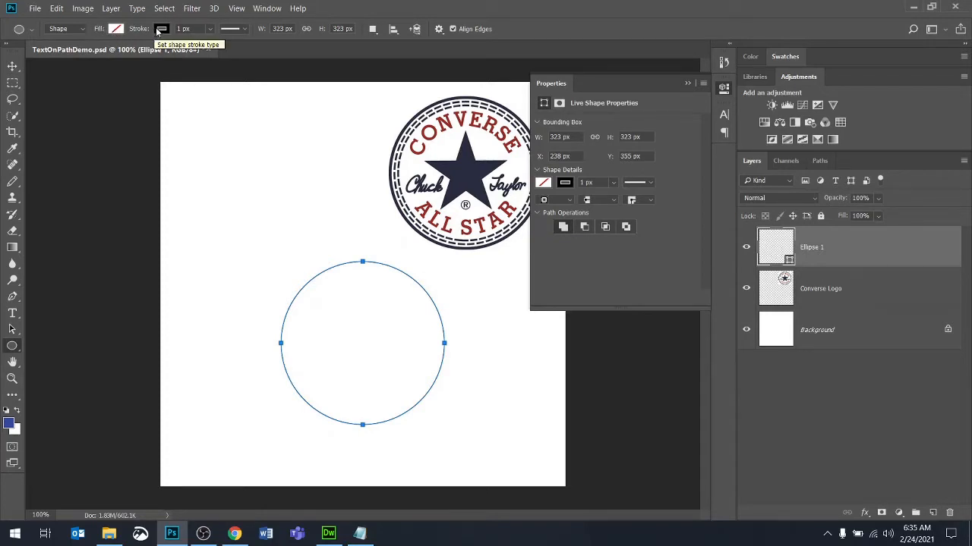
Step: Thicken the circle's black stroke to about 5.71 px and collapse its shape properties
{"action": "left_click", "coordinate": [209, 28]}
{"action": "left_click_drag", "start_coordinate": [215, 46], "coordinate": [217, 46]}
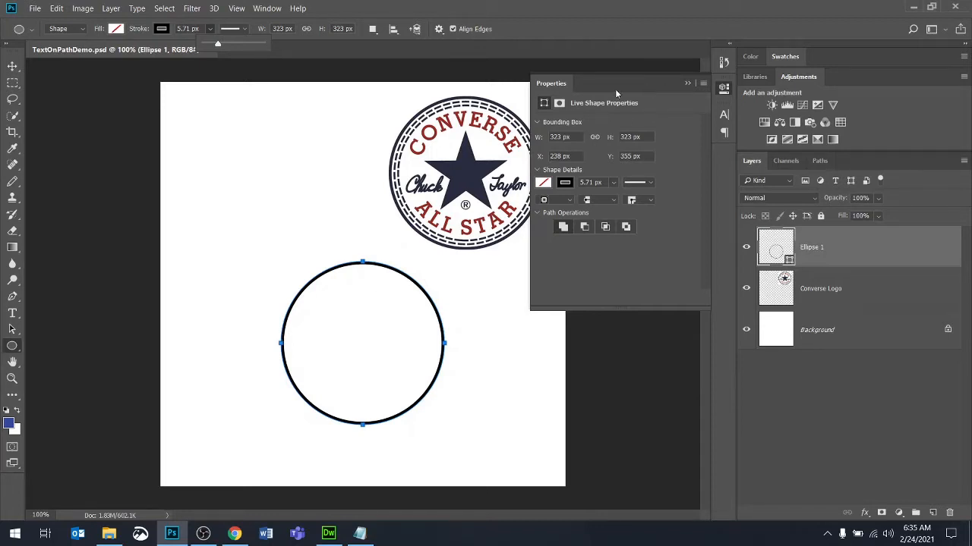
{"action": "left_click", "coordinate": [689, 83]}
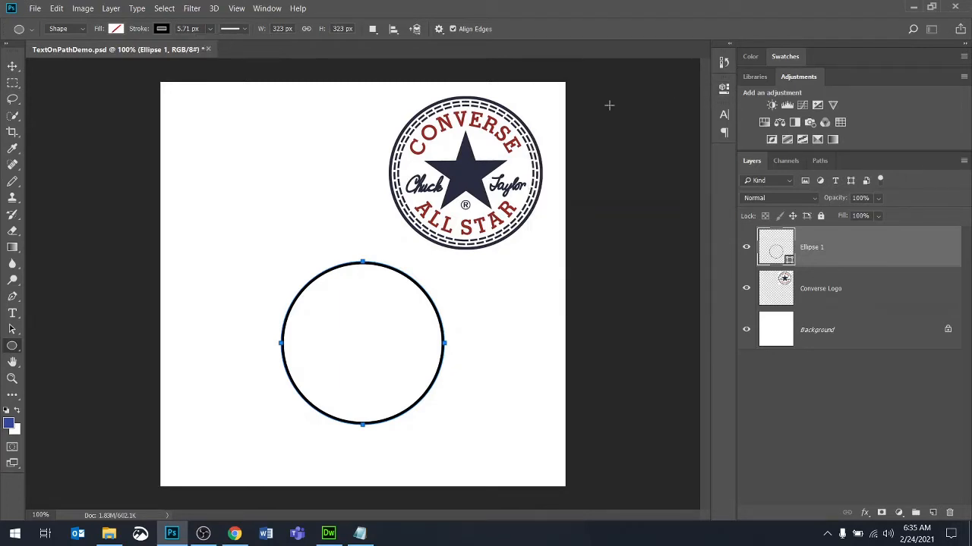
Step: Reset the Type tool to its default settings and set the text alignment to centred
{"action": "key", "text": "t"}
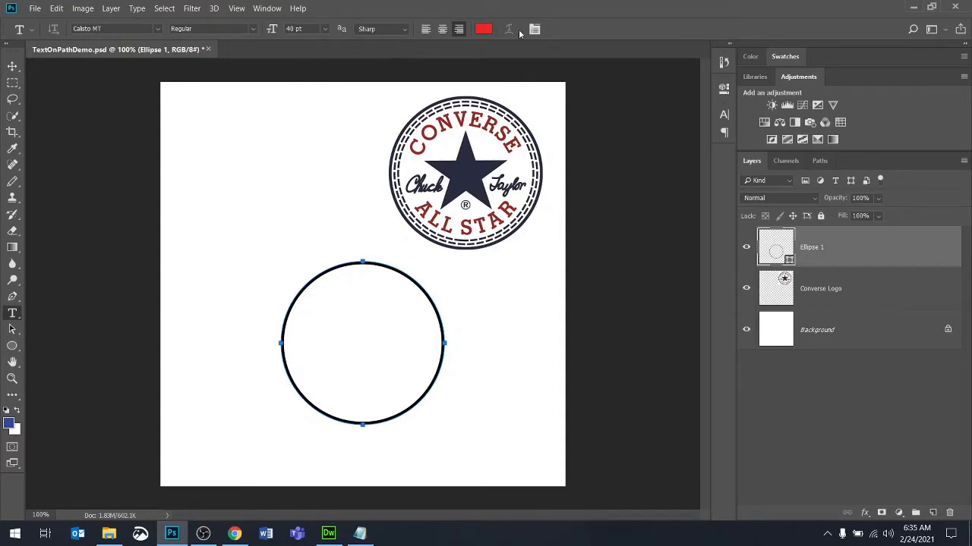
{"action": "right_click", "coordinate": [18, 31]}
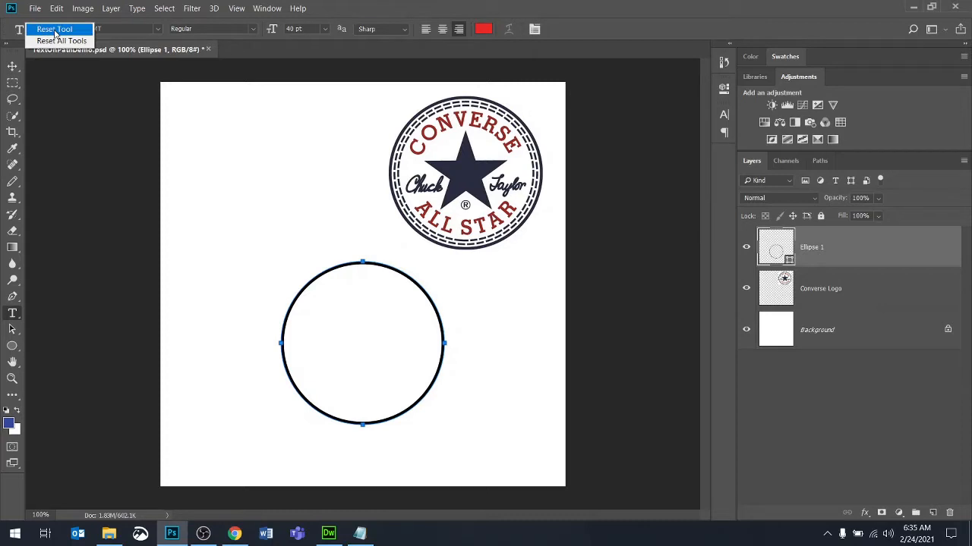
{"action": "left_click", "coordinate": [54, 31]}
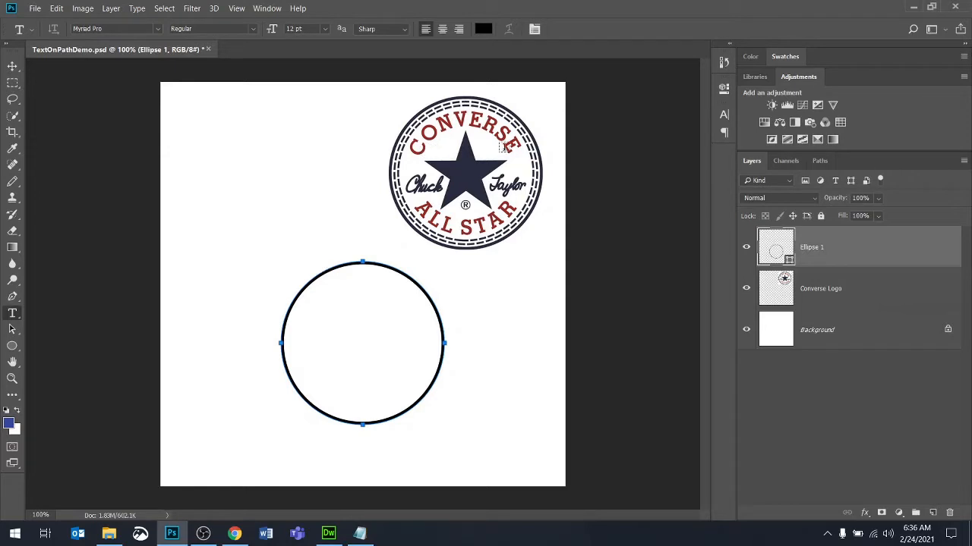
{"action": "left_click", "coordinate": [443, 33]}
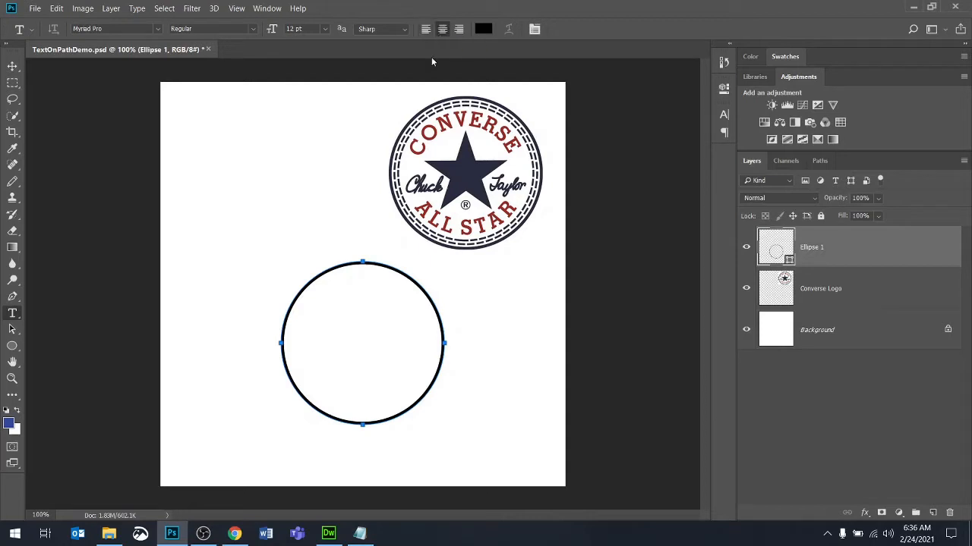
Step: Add the text CONVERSE at 51 pt along the circle's path, starting from its top point, and commit it
{"action": "left_click", "coordinate": [363, 262]}
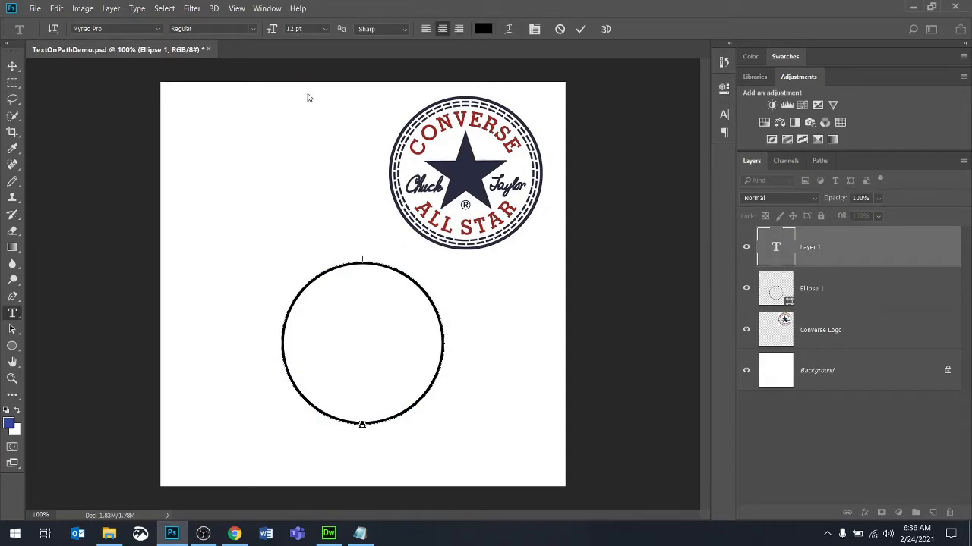
{"action": "mouse_move", "coordinate": [272, 32]}
{"action": "left_mouse_down"}
{"action": "mouse_move", "coordinate": [288, 33]}
{"action": "mouse_move", "coordinate": [280, 28]}
{"action": "left_mouse_up"}
{"action": "type", "text": "CONVERSE"}
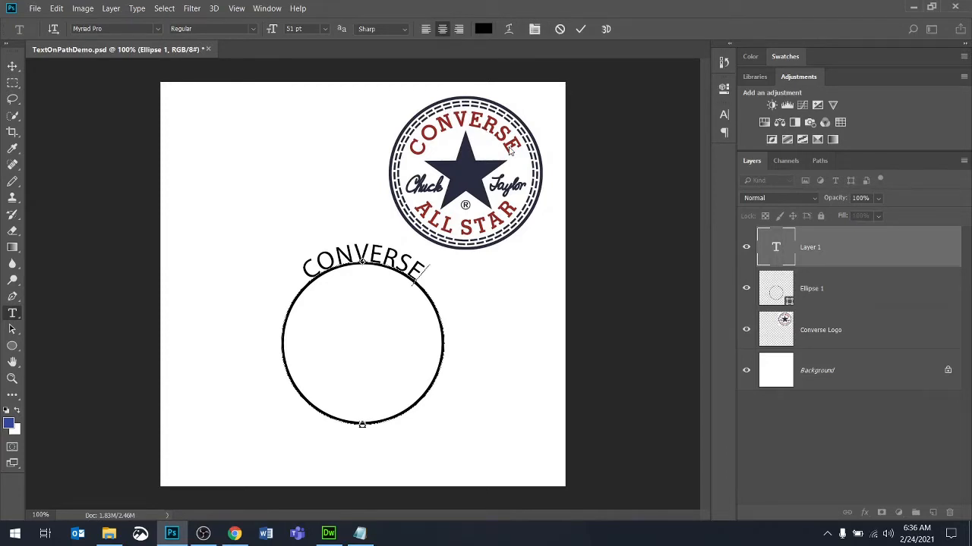
{"action": "left_click", "coordinate": [582, 29]}
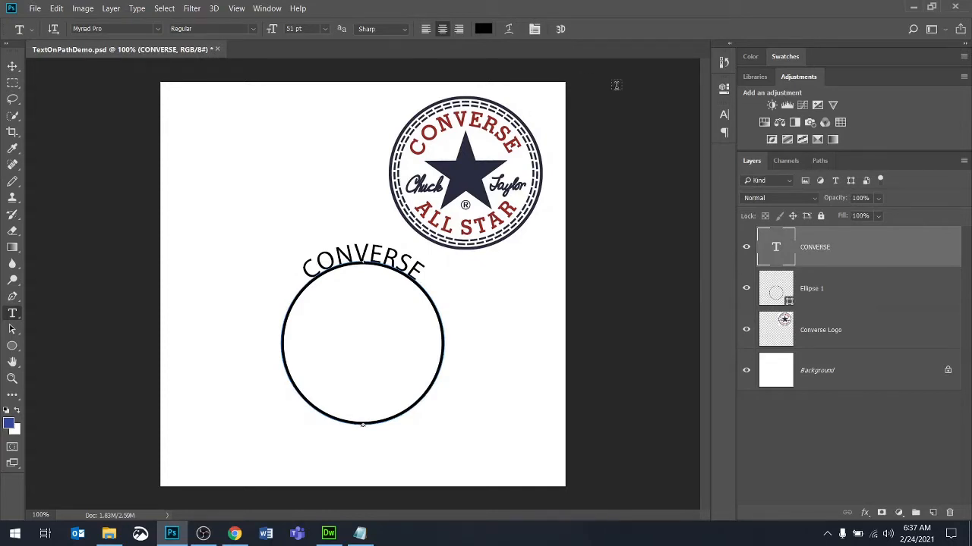
Step: Toggle the visibility of the Ellipse 1 layer off and on to compare the text with and without the circle
{"action": "left_click", "coordinate": [745, 289]}
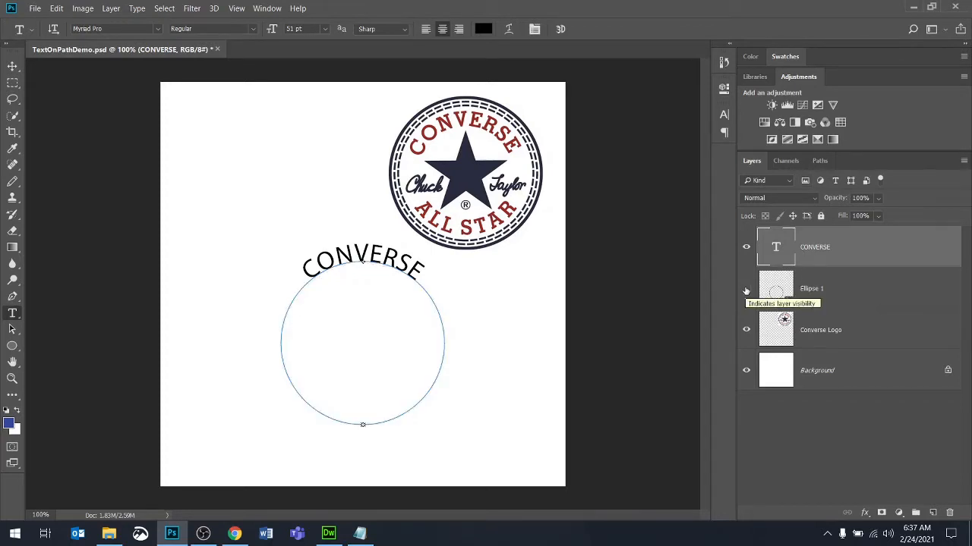
{"action": "left_click", "coordinate": [746, 289]}
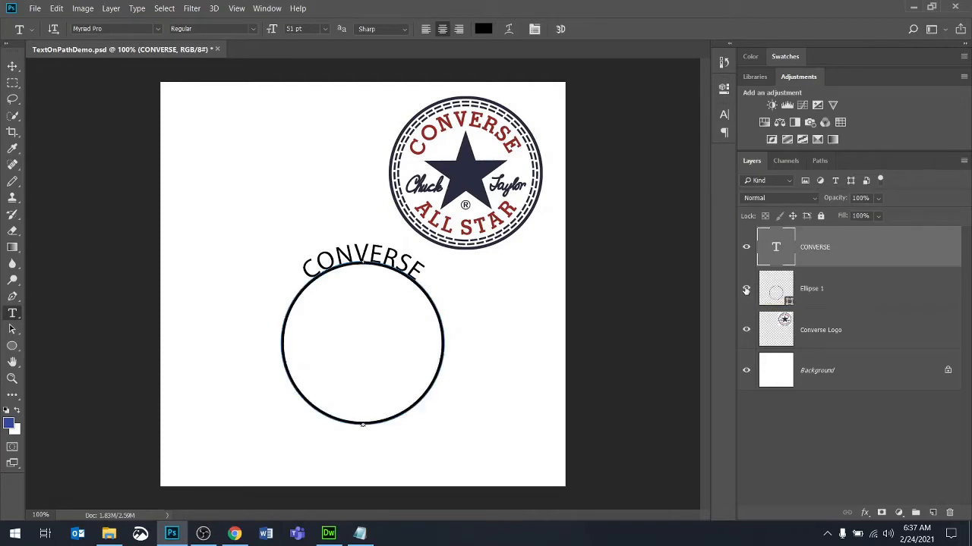
{"action": "left_click", "coordinate": [817, 290]}
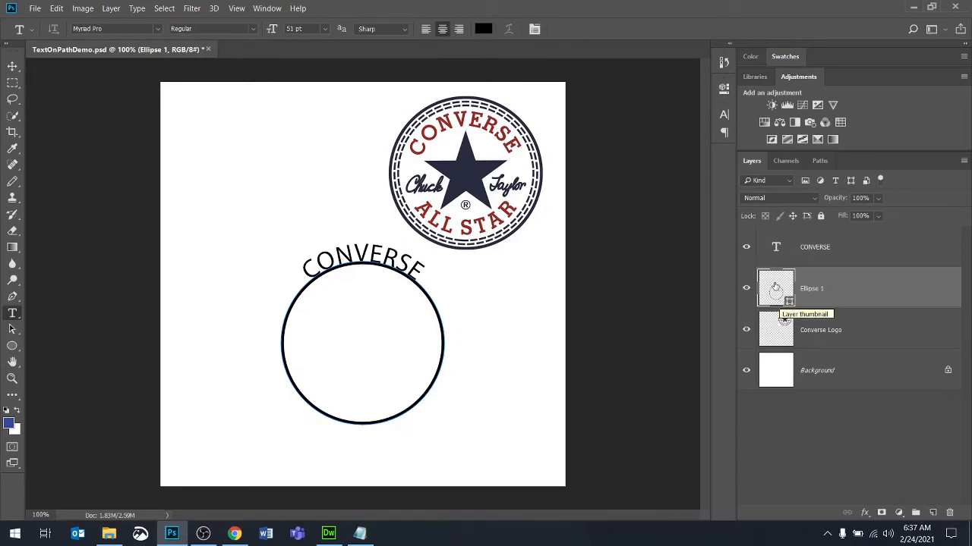
{"action": "left_click", "coordinate": [747, 288]}
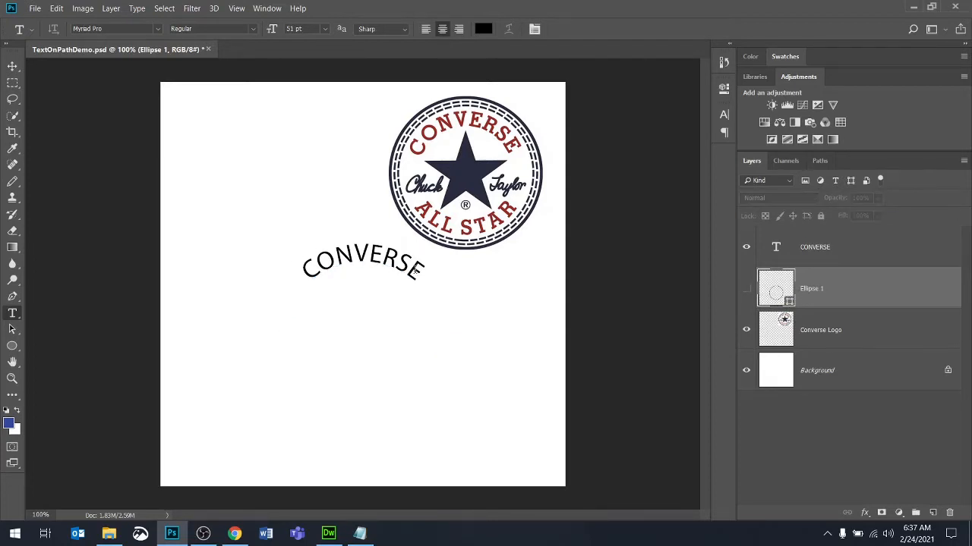
{"action": "left_click", "coordinate": [746, 289]}
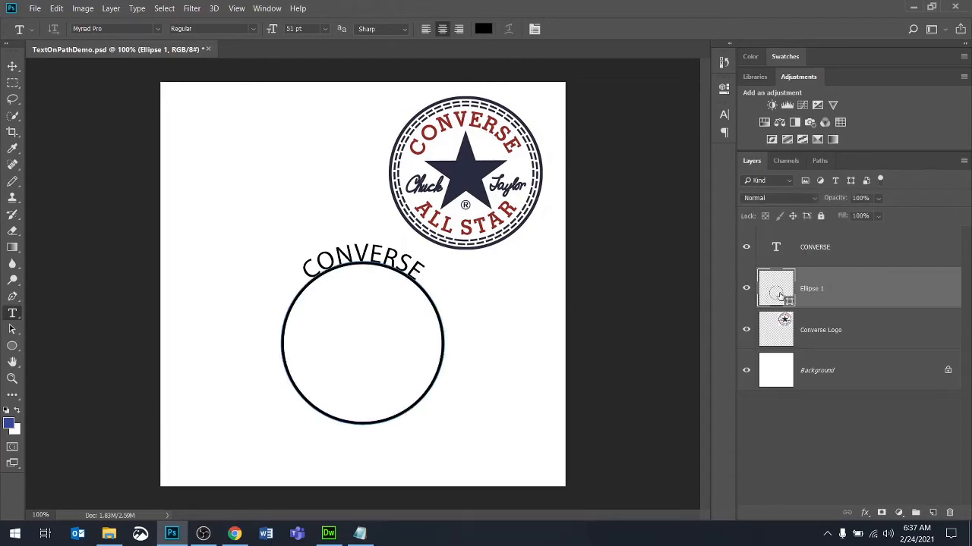
Step: Scale the circle shape to about half its size around its centre and hide its layer
{"action": "key", "text": "ctrl+t"}
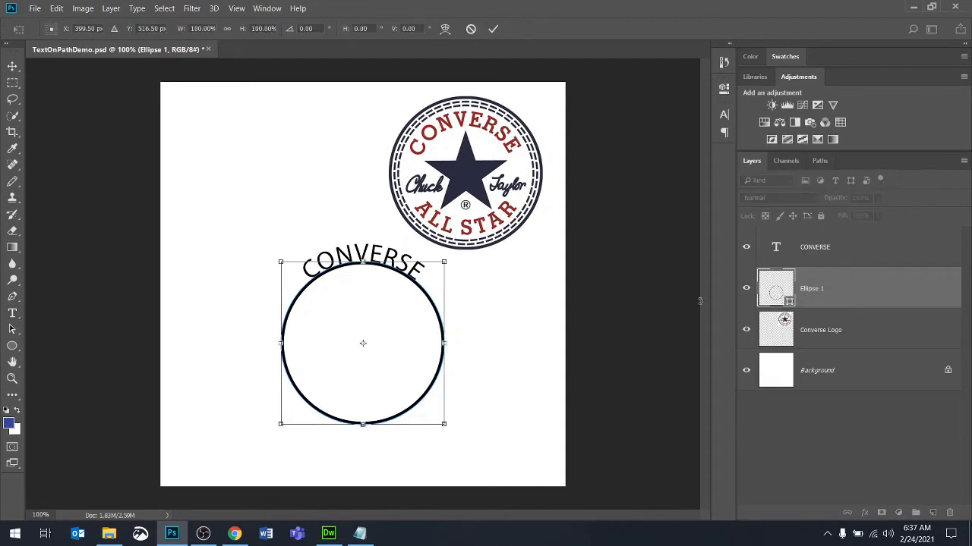
{"action": "left_click_drag", "start_coordinate": [281, 262], "coordinate": [321, 302]}
{"action": "left_click", "coordinate": [493, 29]}
{"action": "key", "text": "t"}
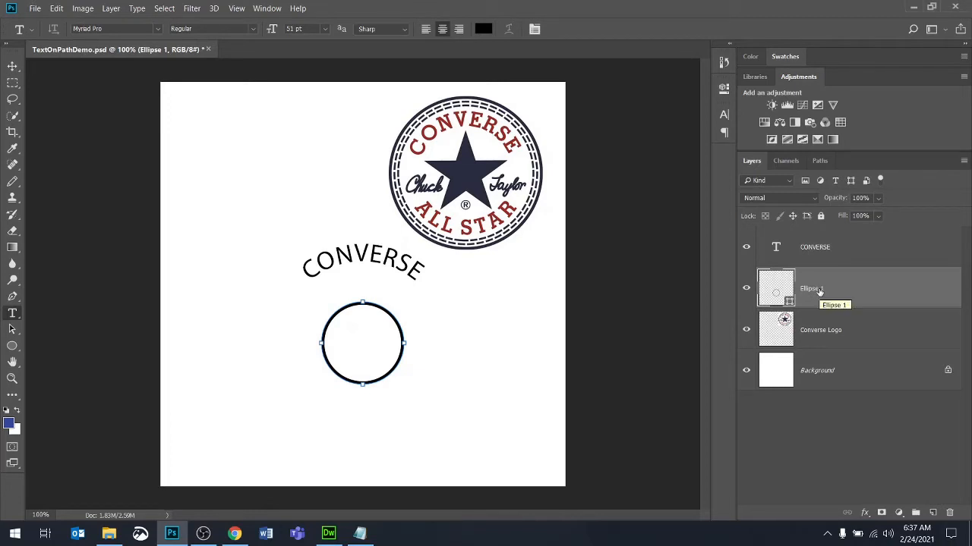
{"action": "left_click", "coordinate": [745, 288]}
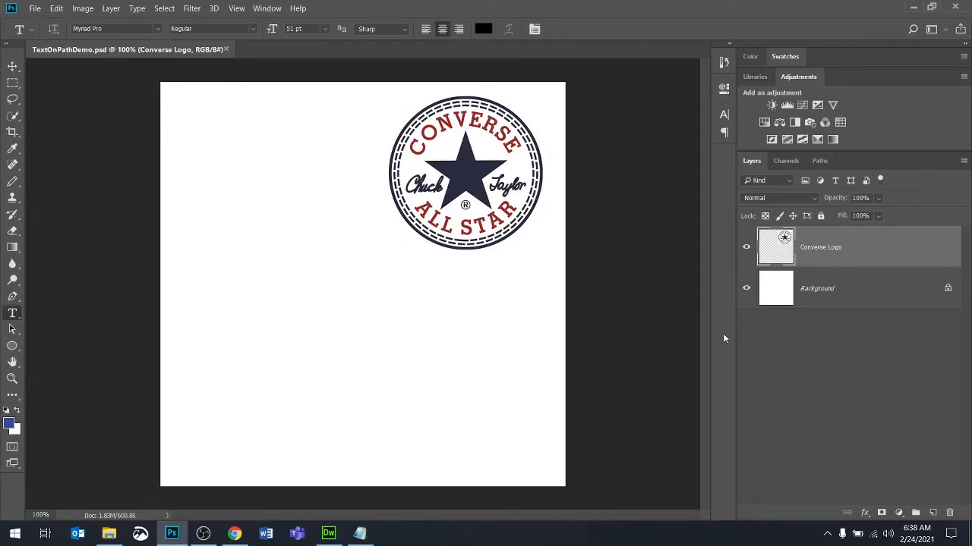
Step: Try the Ellipse tool in Shape mode by drawing a blue-filled ellipse about 244 by 279 px beside the logo, and undo it
{"action": "left_click", "coordinate": [12, 345]}
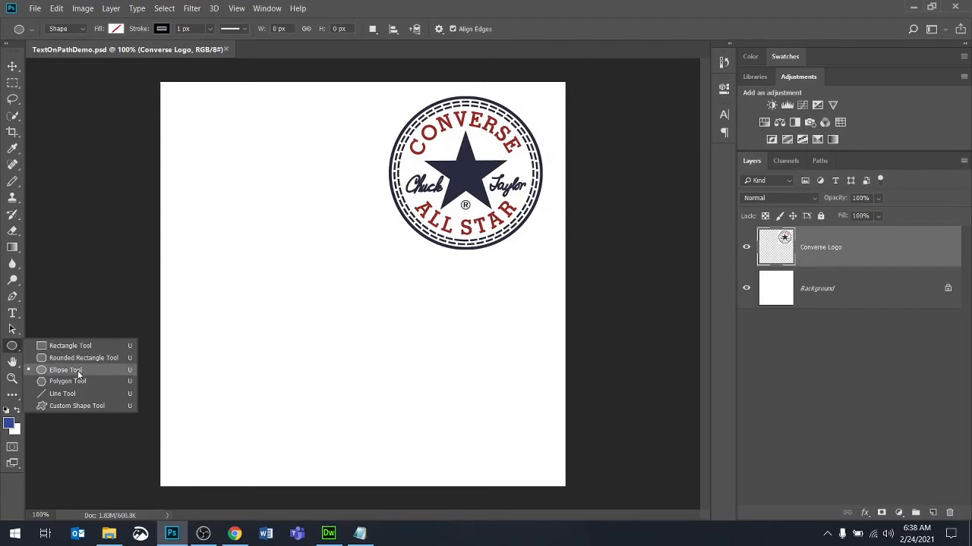
{"action": "left_click", "coordinate": [79, 372]}
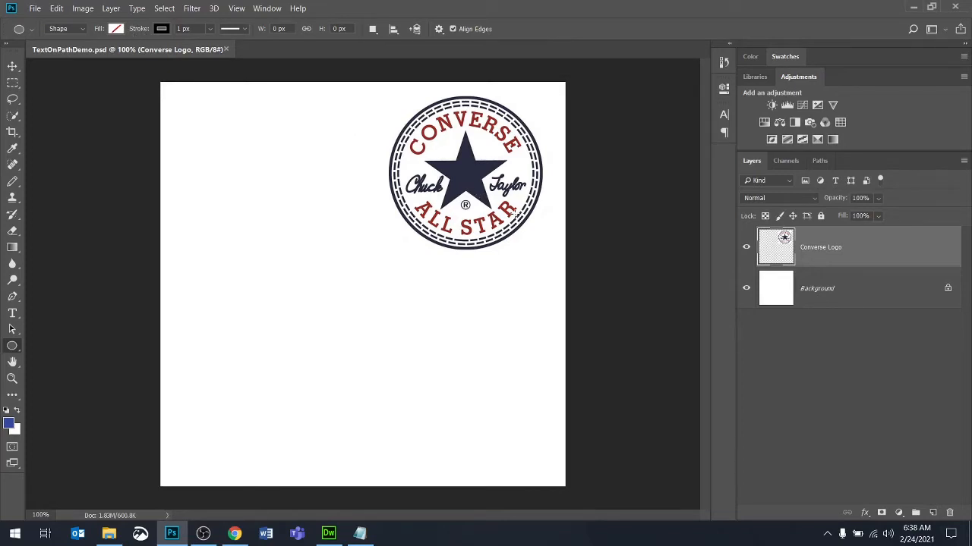
{"action": "left_click", "coordinate": [84, 31]}
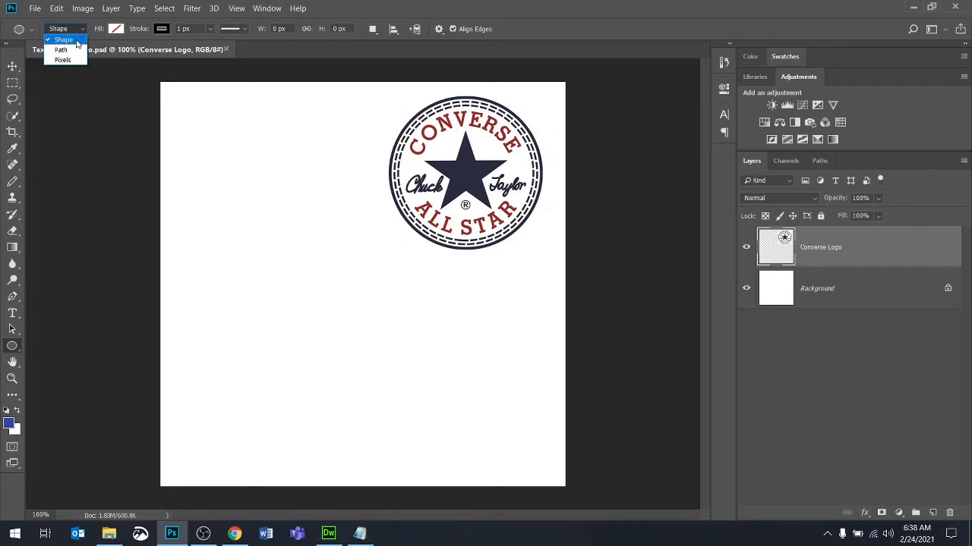
{"action": "left_click", "coordinate": [77, 40]}
{"action": "left_click", "coordinate": [115, 29]}
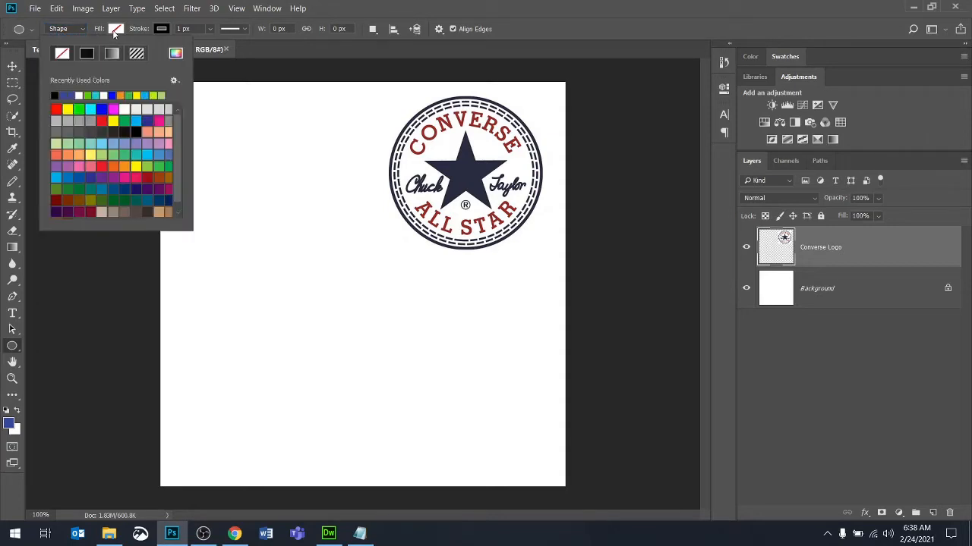
{"action": "left_click", "coordinate": [111, 96]}
{"action": "left_click_drag", "start_coordinate": [229, 140], "coordinate": [352, 281]}
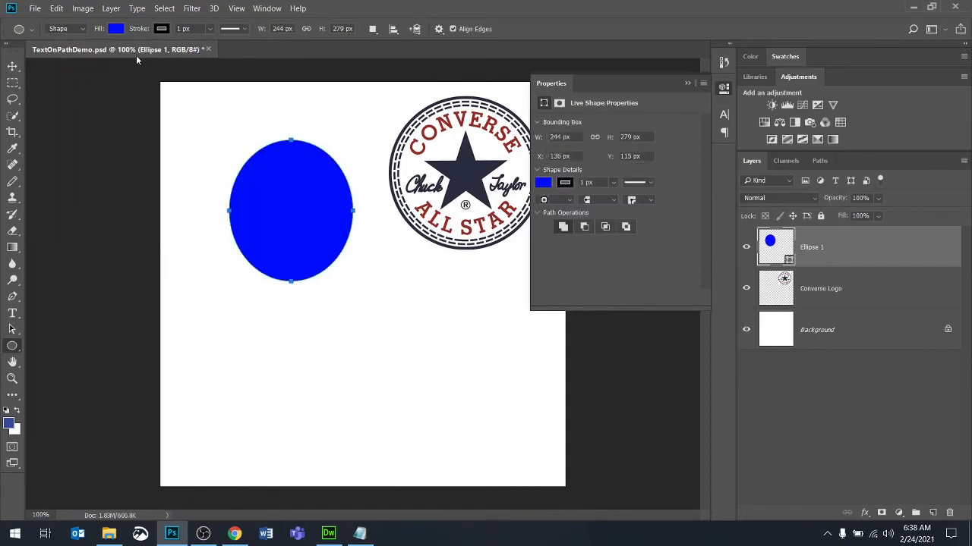
{"action": "key", "text": "ctrl+z"}
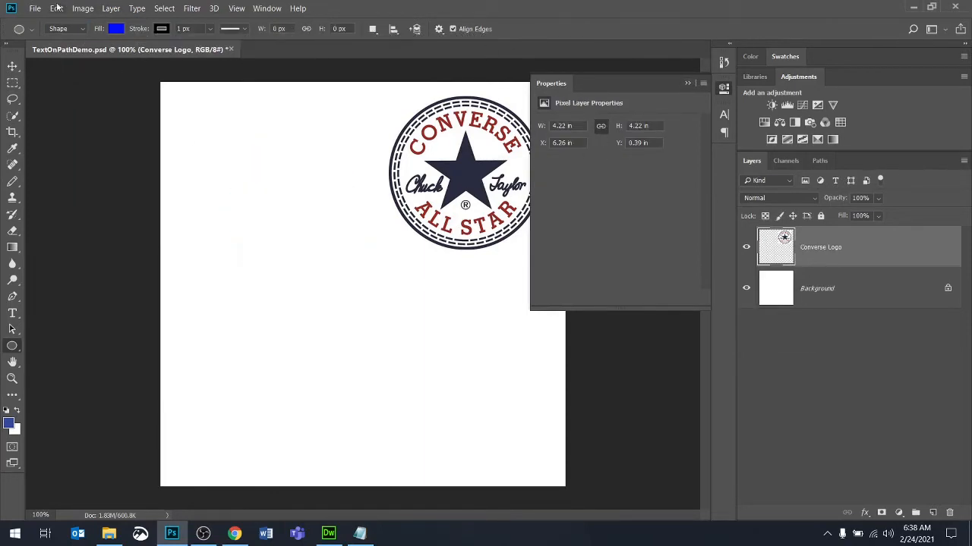
Step: Draw a circle about 379 px across below the logo with the Ellipse tool in Path mode
{"action": "left_click", "coordinate": [73, 29]}
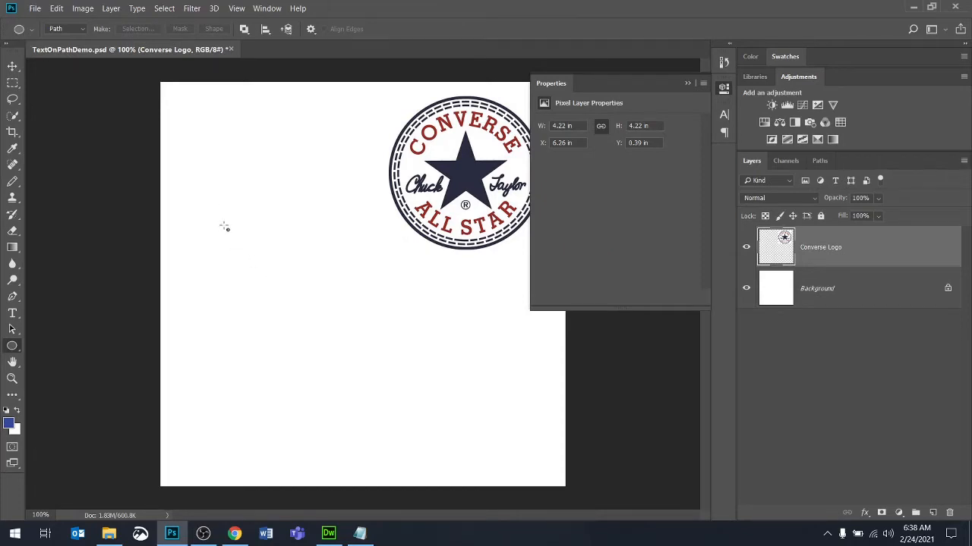
{"action": "left_click_drag", "start_coordinate": [224, 226], "coordinate": [447, 418]}
{"action": "key", "text": "shift"}
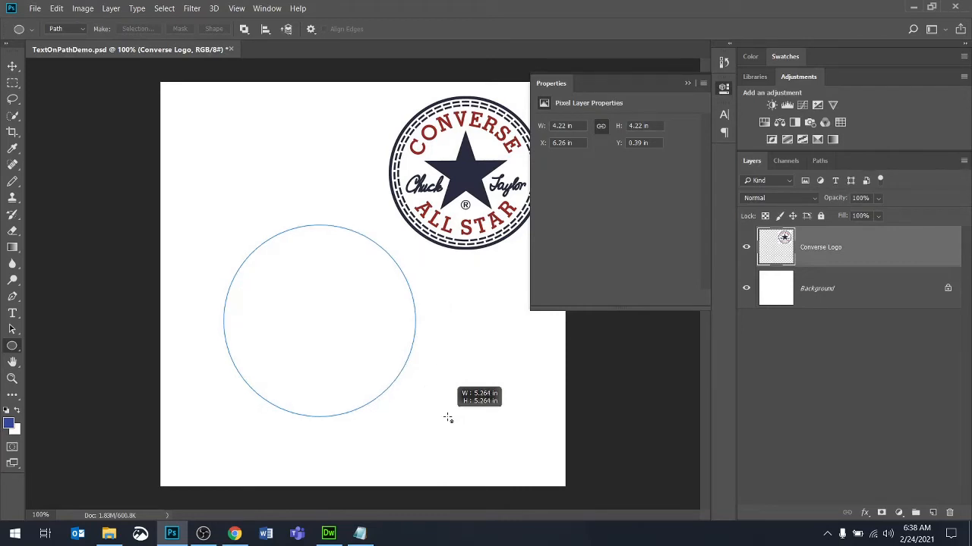
{"action": "mouse_move", "coordinate": [448, 418]}
{"action": "left_mouse_down"}
{"action": "mouse_move", "coordinate": [479, 456]}
{"action": "mouse_move", "coordinate": [485, 442]}
{"action": "left_mouse_up"}
{"action": "key", "text": "space"}
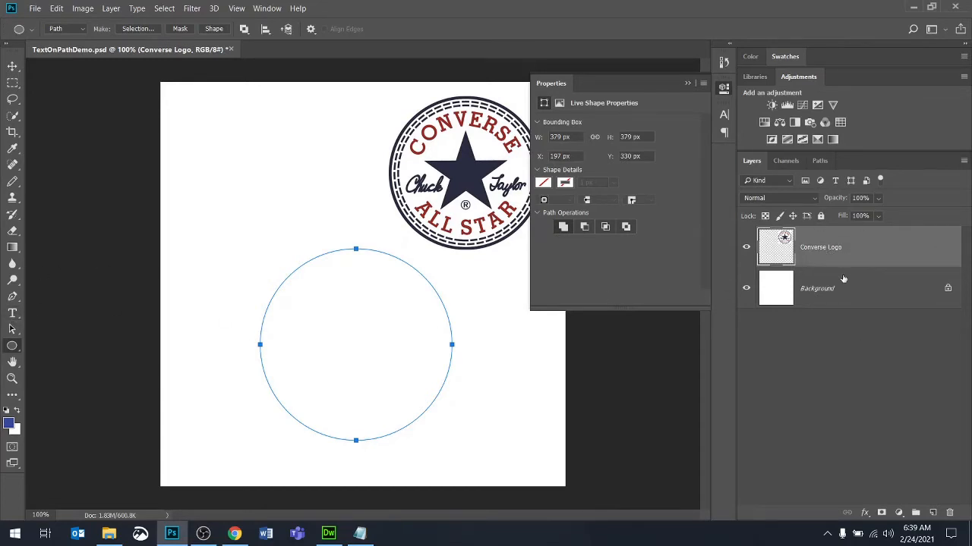
Step: Check the circle's work path in the document's list of paths, and return to the layer list
{"action": "left_click", "coordinate": [820, 161]}
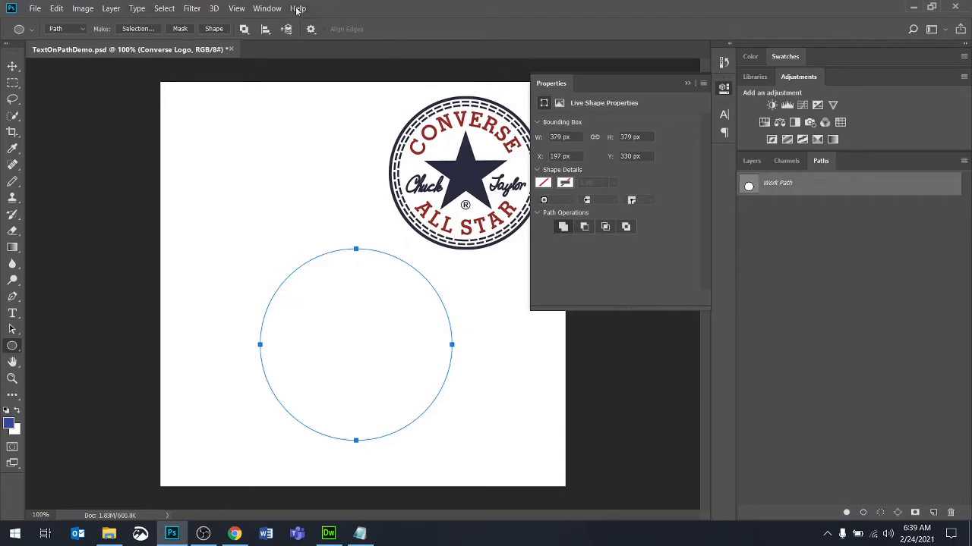
{"action": "left_click", "coordinate": [271, 9]}
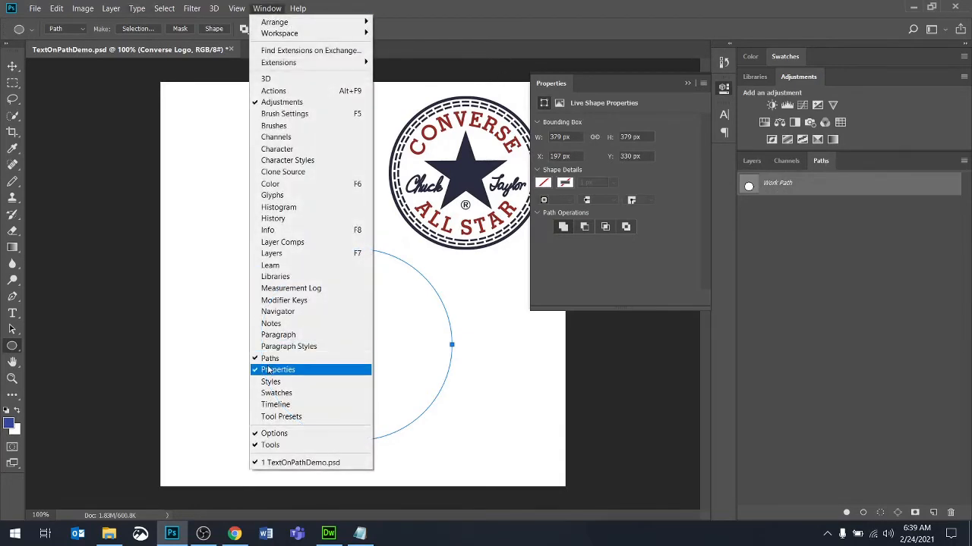
{"action": "left_click", "coordinate": [589, 9]}
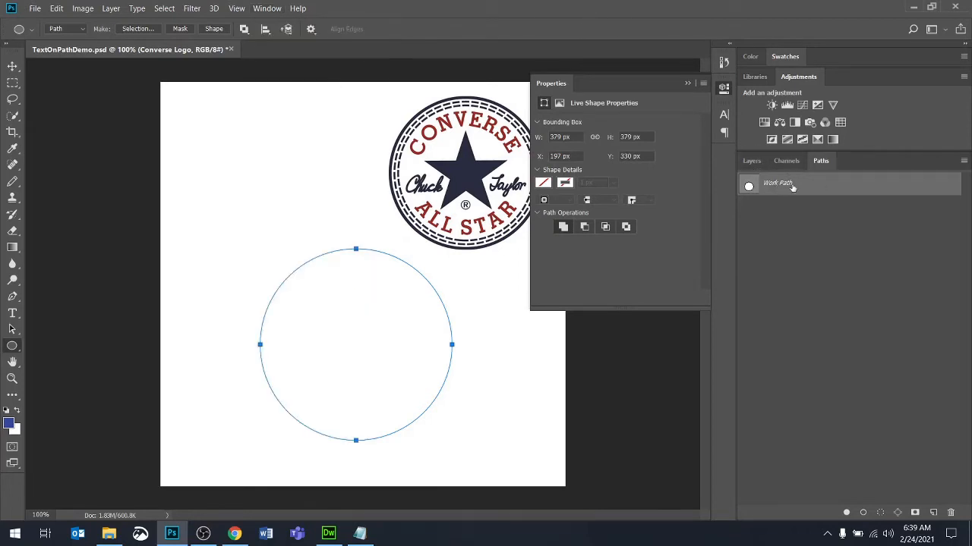
{"action": "left_click", "coordinate": [749, 162]}
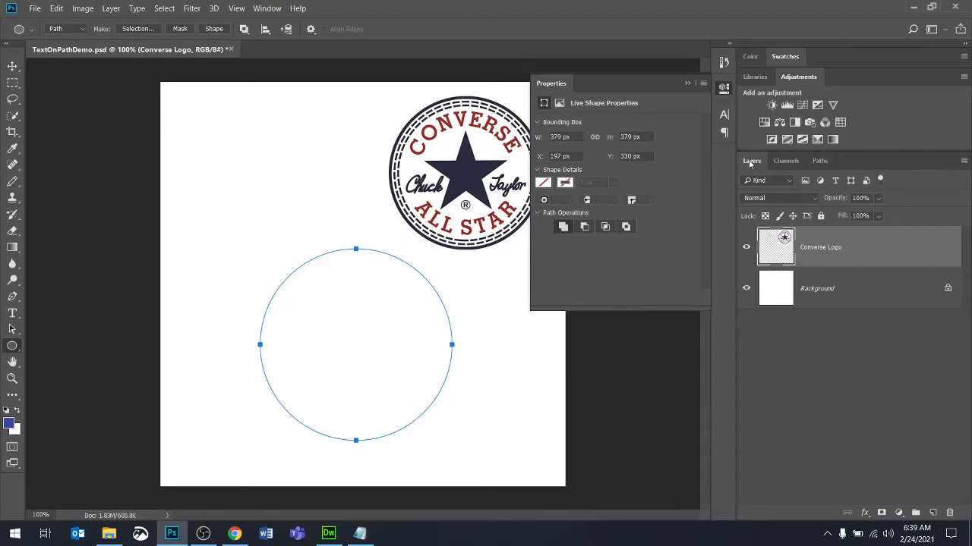
Step: Add the text CONVERSE along the circle path with the Type tool, left-align it and commit the text
{"action": "left_click", "coordinate": [13, 314]}
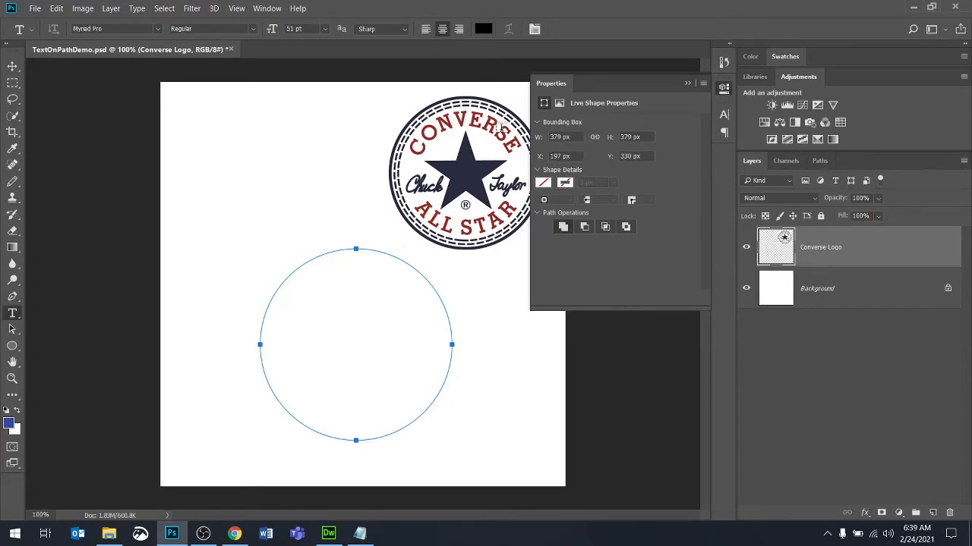
{"action": "left_click", "coordinate": [264, 304]}
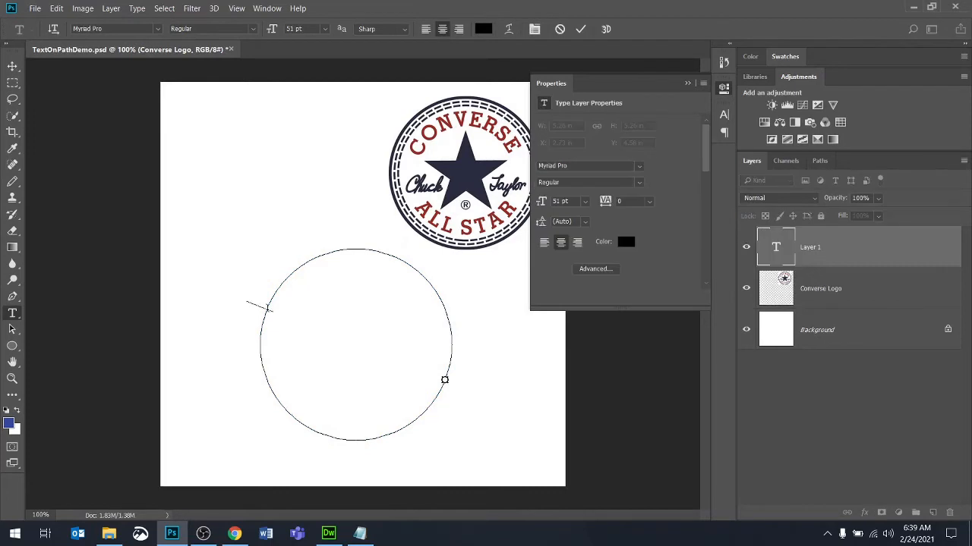
{"action": "type", "text": "conver"}
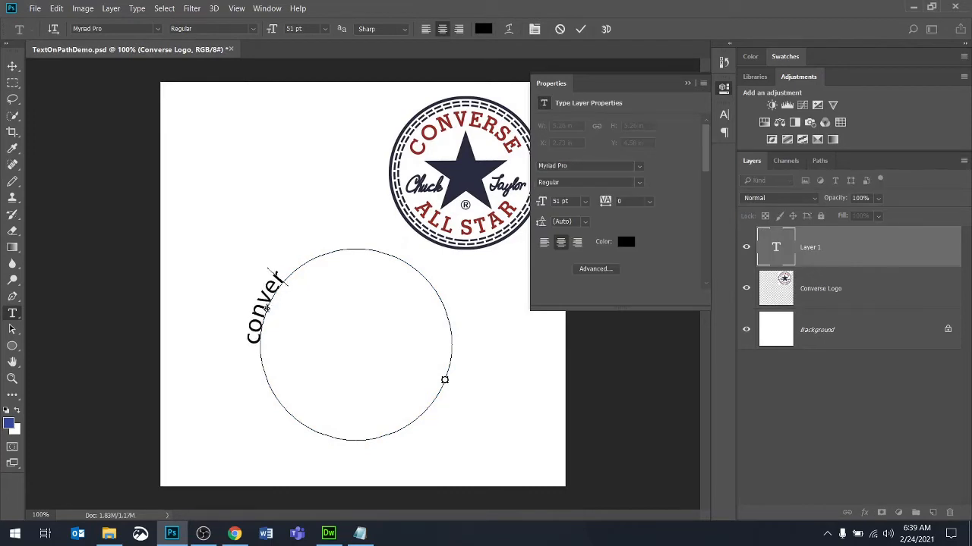
{"action": "key", "text": "BackSpace"}
{"action": "key", "text": "BackSpace"}
{"action": "key", "text": "BackSpace"}
{"action": "key", "text": "BackSpace"}
{"action": "key", "text": "BackSpace"}
{"action": "key", "text": "BackSpace"}
{"action": "type", "text": "CONV"}
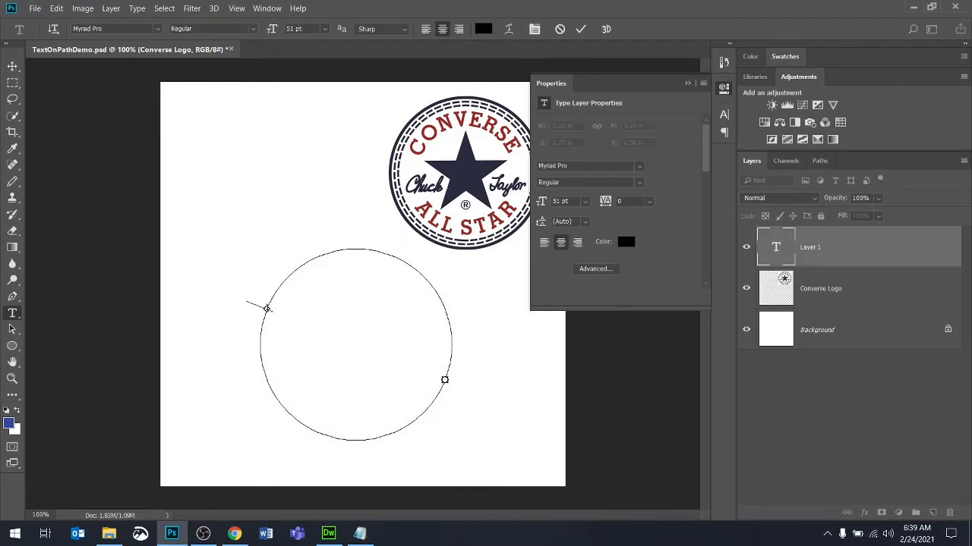
{"action": "type", "text": "ERSE"}
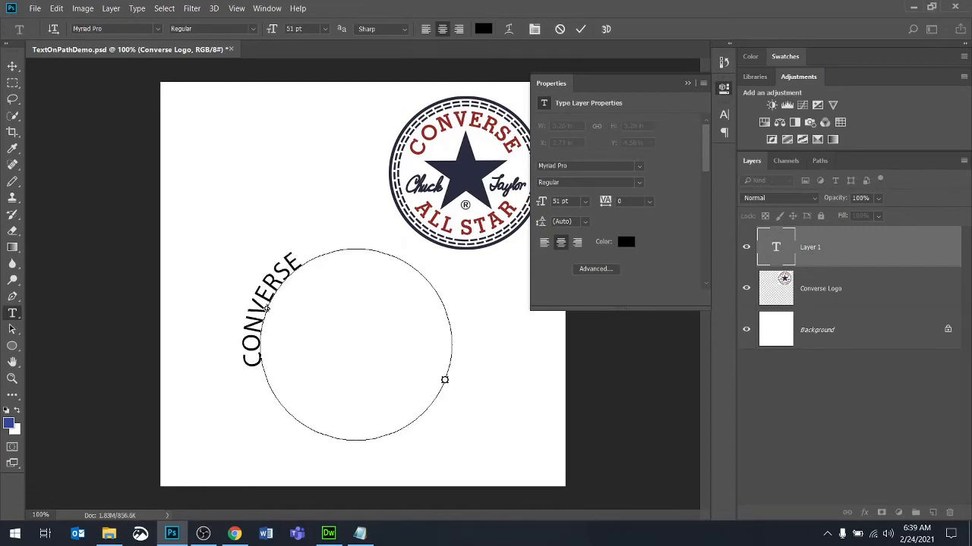
{"action": "left_click", "coordinate": [426, 29]}
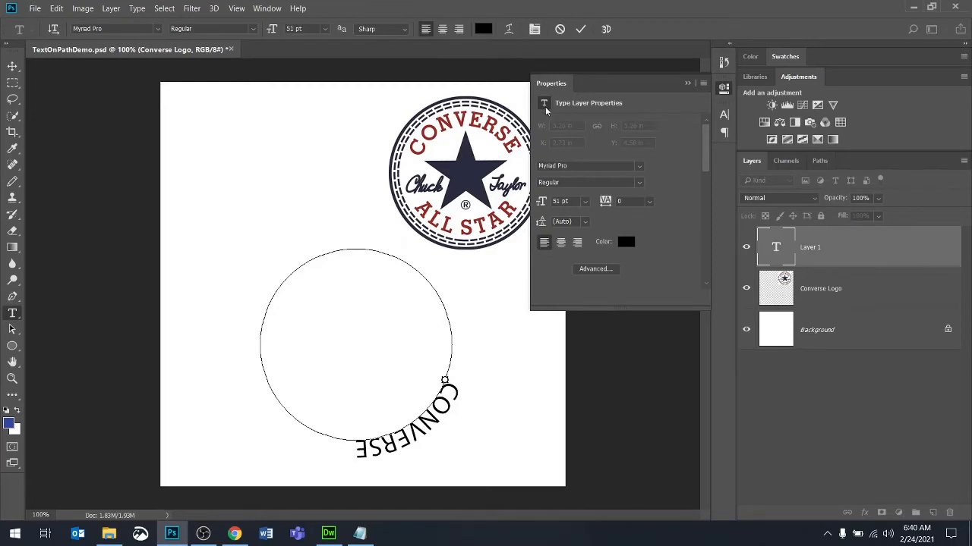
{"action": "key", "text": "ctrl+Return"}
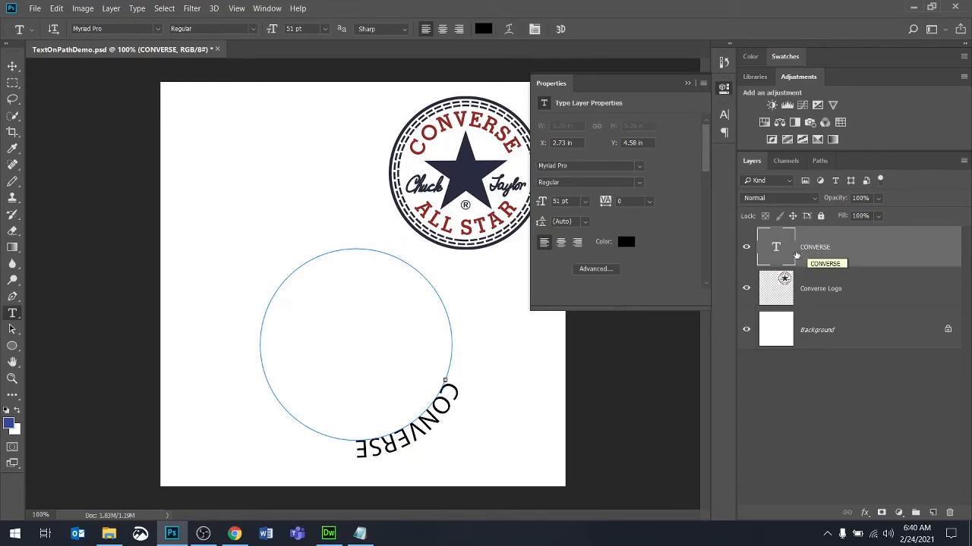
Step: Scale the CONVERSE text's circular path to 45.12% around its centre and apply the transform
{"action": "key", "text": "ctrl+t"}
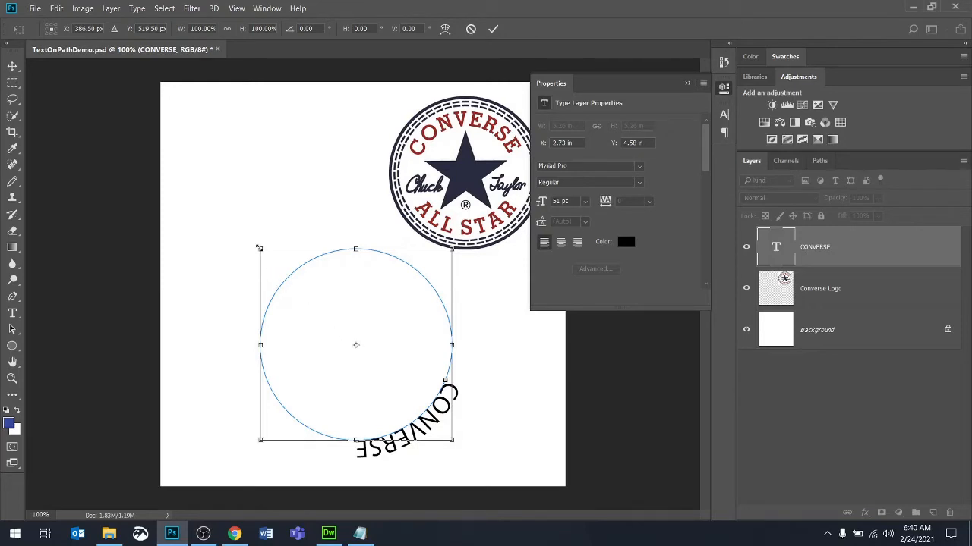
{"action": "left_click_drag", "start_coordinate": [258, 249], "coordinate": [312, 300]}
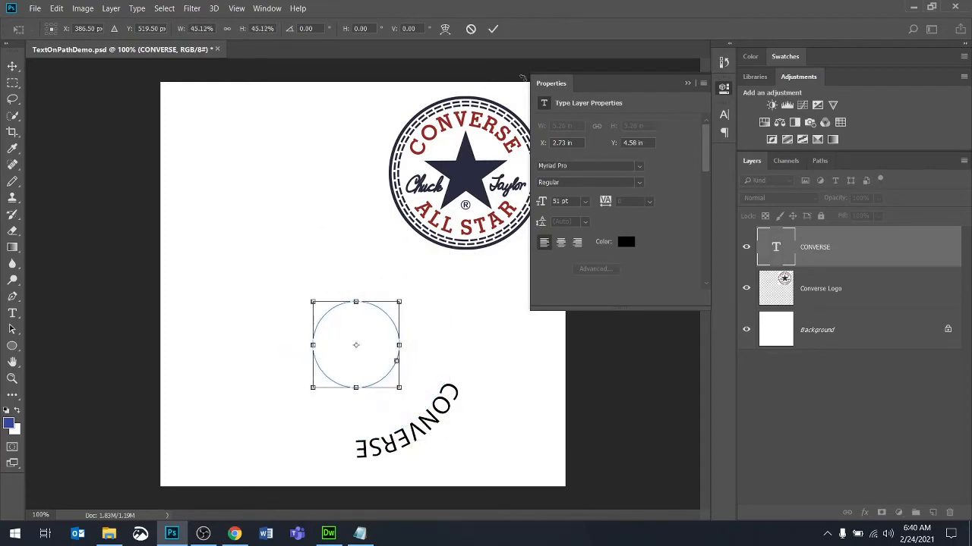
{"action": "left_click", "coordinate": [492, 29]}
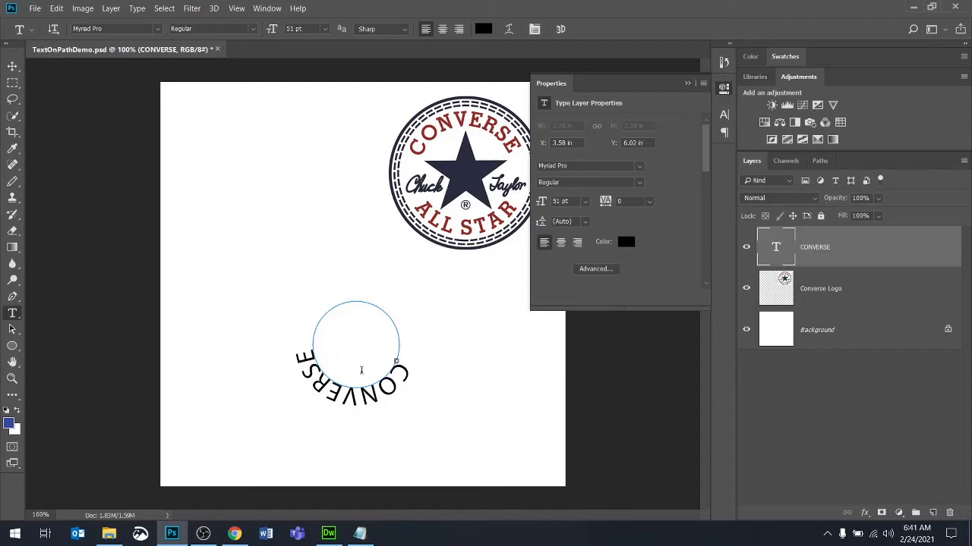
Step: Recolour the whole CONVERSE text bright red (e50404) and commit the change
{"action": "left_click", "coordinate": [13, 346]}
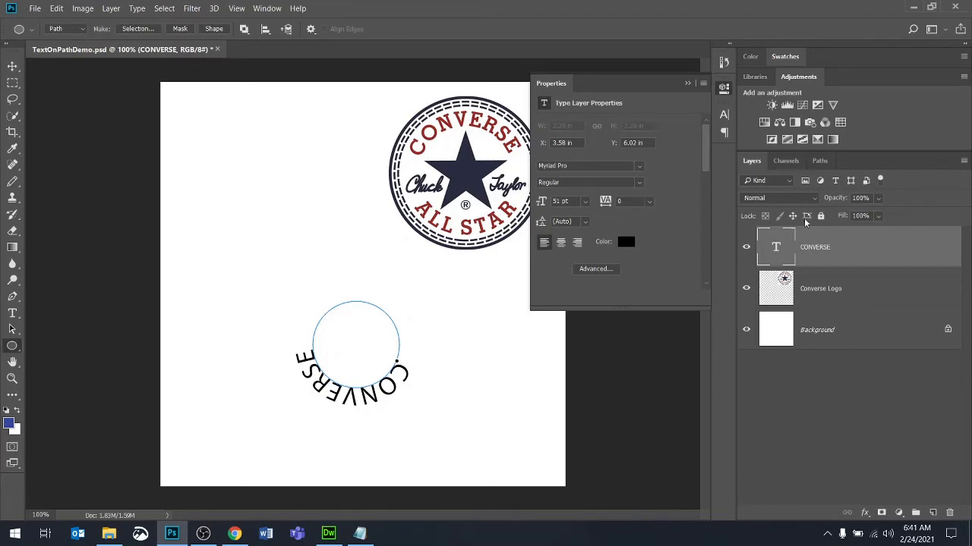
{"action": "double_click", "coordinate": [774, 246]}
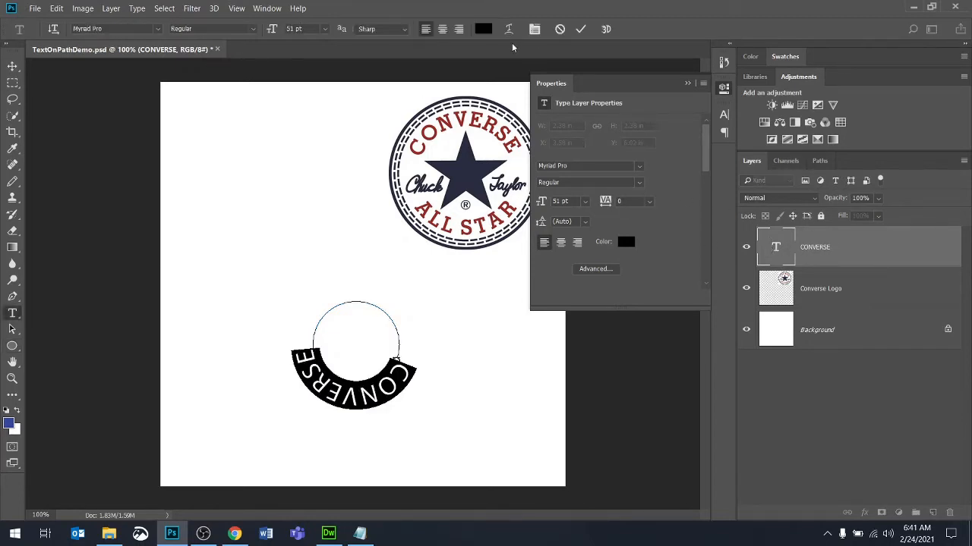
{"action": "left_click", "coordinate": [484, 29]}
{"action": "left_click", "coordinate": [462, 144]}
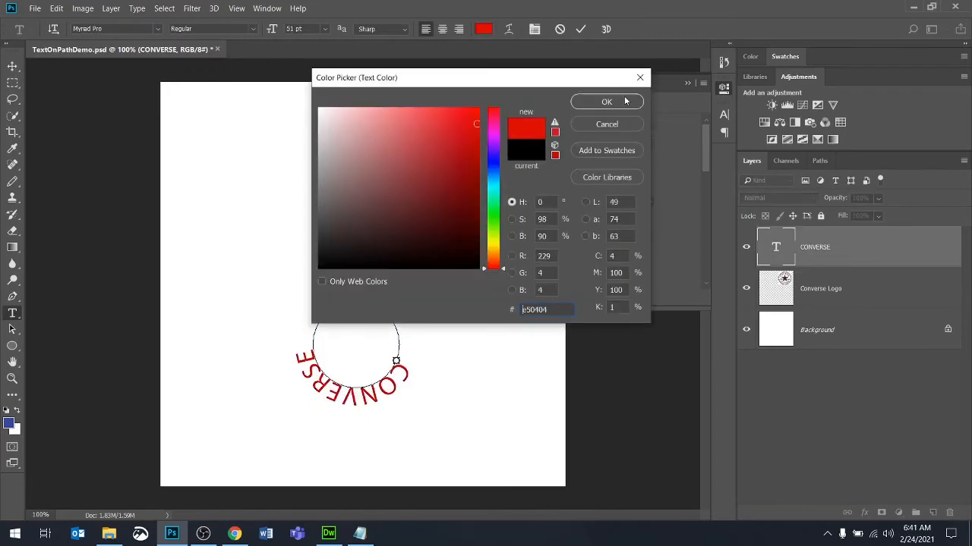
{"action": "left_click", "coordinate": [605, 102]}
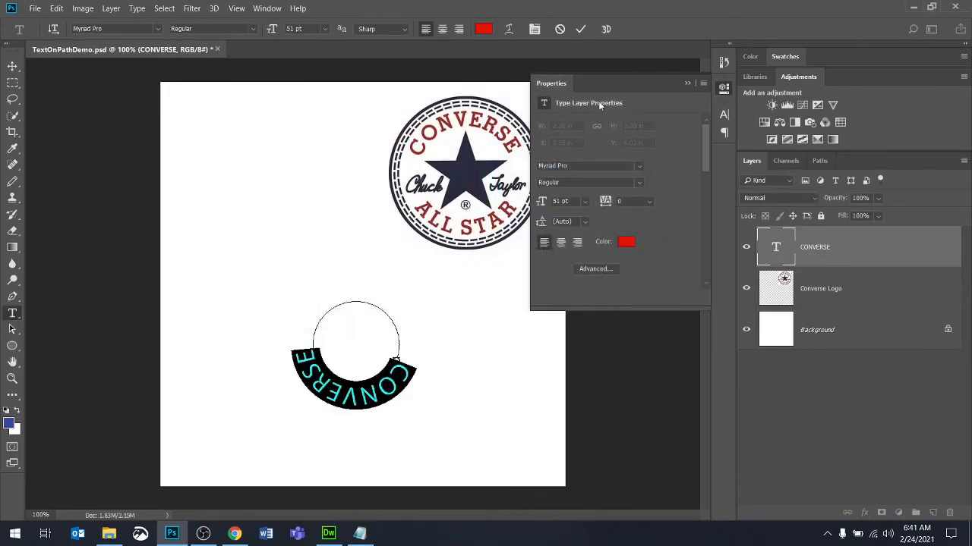
{"action": "left_click", "coordinate": [579, 31]}
{"action": "key", "text": "u"}
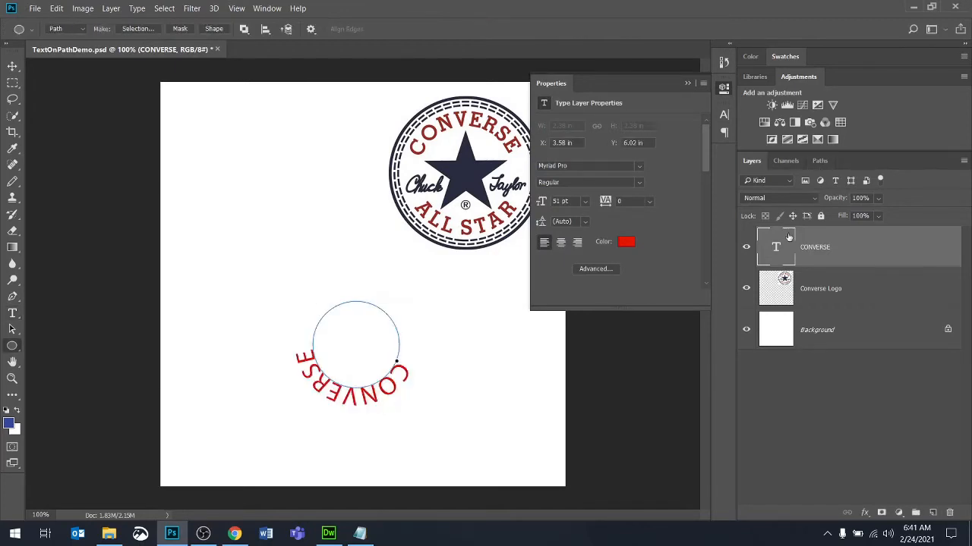
Step: Hide the CONVERSE text layer, check its type path among the document's paths, and make the layer visible again
{"action": "left_click", "coordinate": [746, 248]}
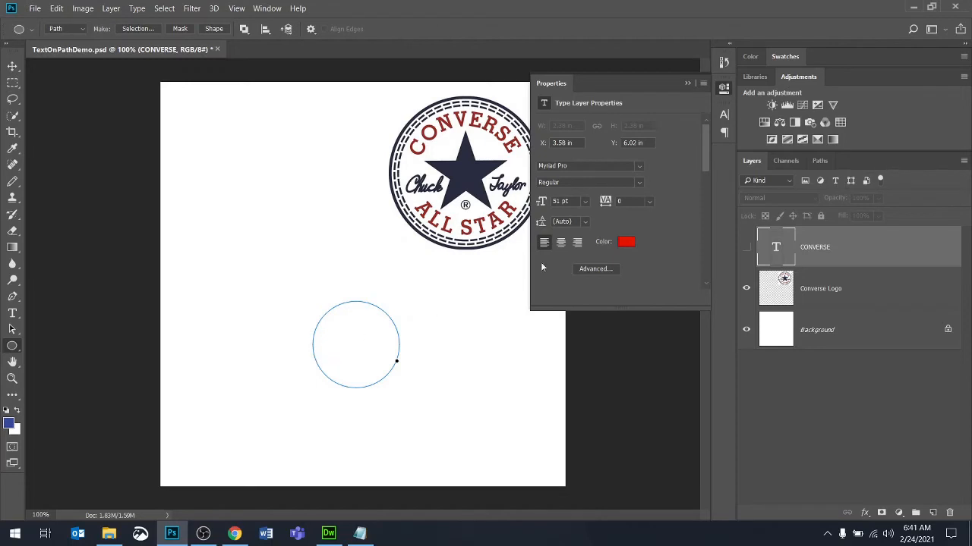
{"action": "left_click", "coordinate": [820, 161]}
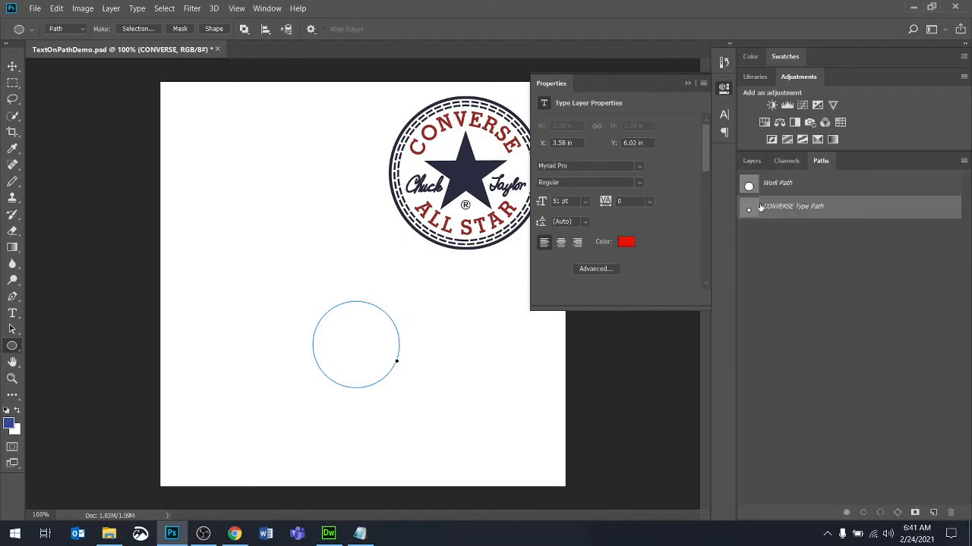
{"action": "left_click", "coordinate": [753, 161]}
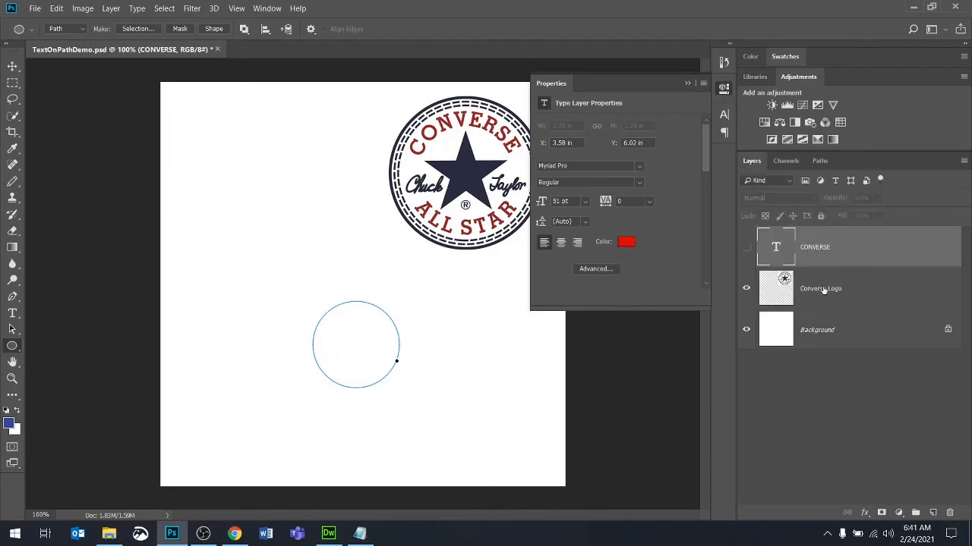
{"action": "left_click", "coordinate": [847, 293]}
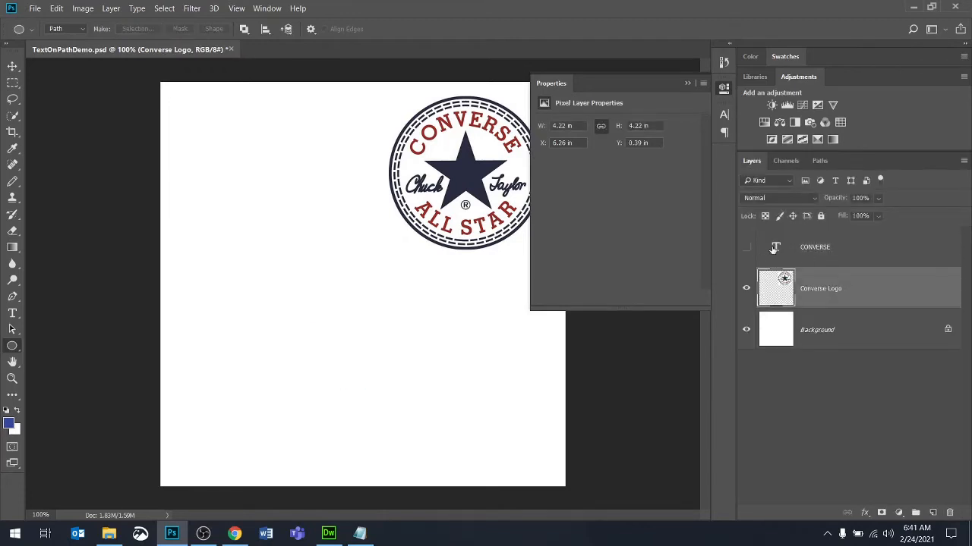
{"action": "left_click", "coordinate": [816, 248]}
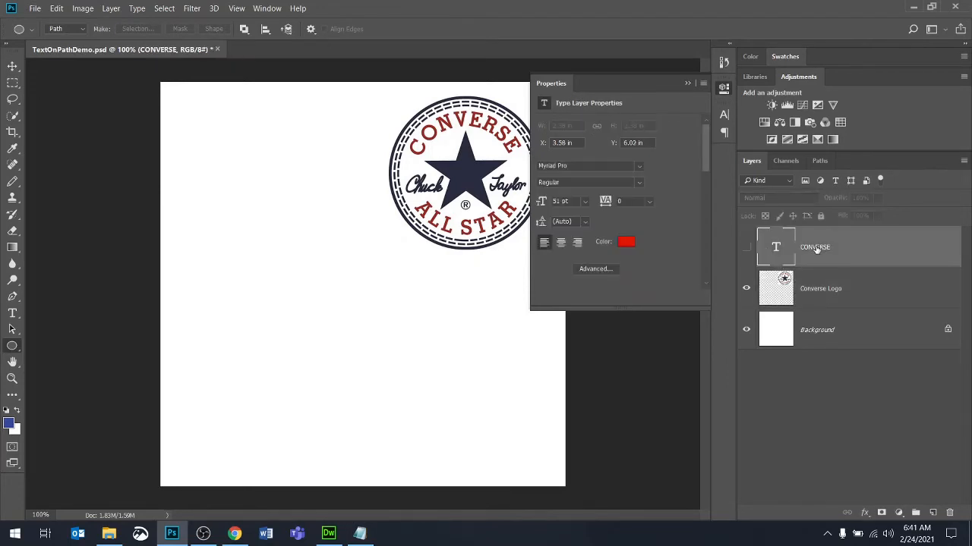
{"action": "left_click", "coordinate": [747, 246]}
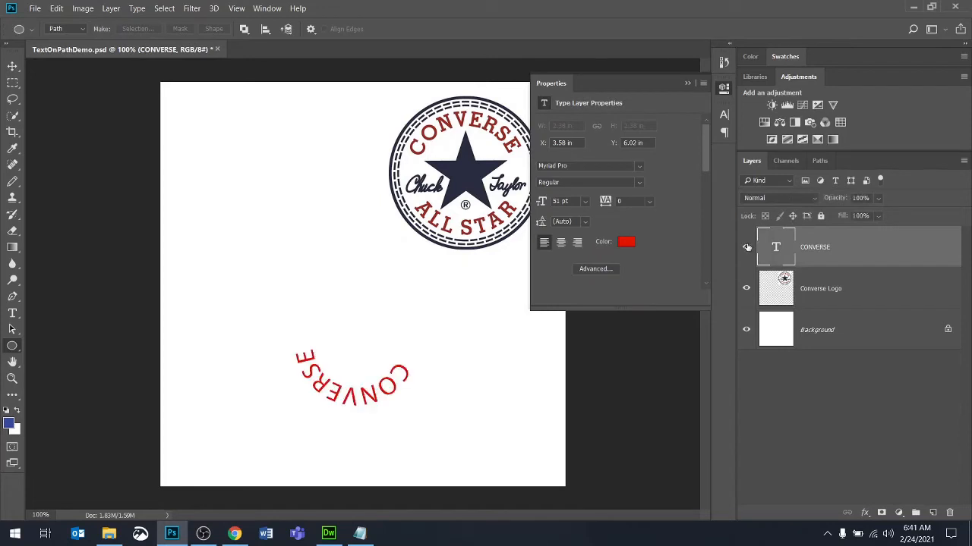
Step: Compare the Work Path with the CONVERSE Type Path on the canvas by selecting each in the list of paths
{"action": "left_click", "coordinate": [818, 161]}
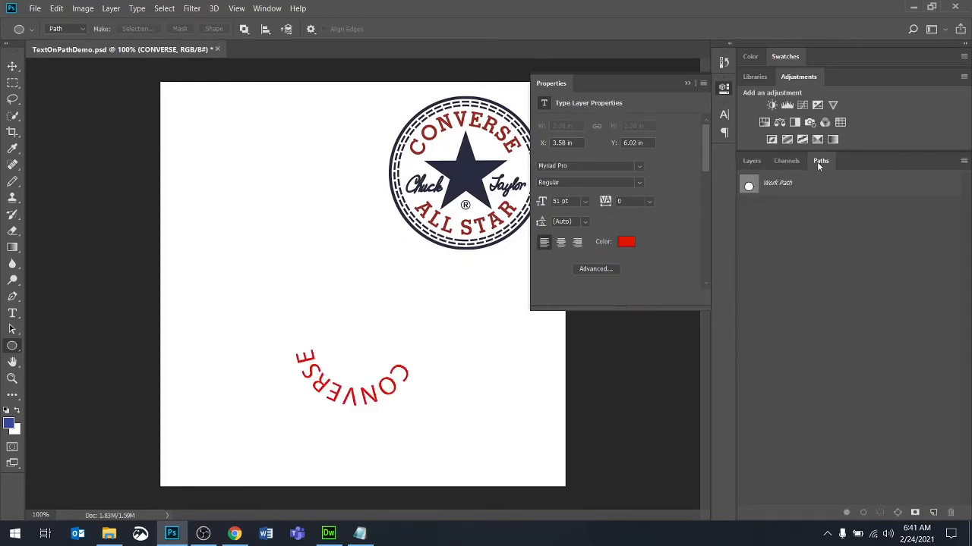
{"action": "left_click", "coordinate": [774, 183]}
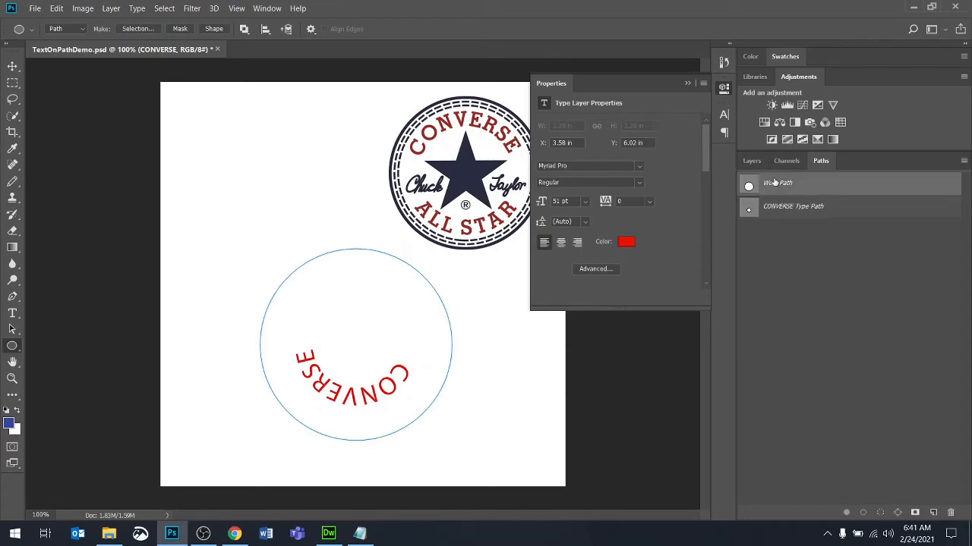
{"action": "left_click", "coordinate": [748, 211]}
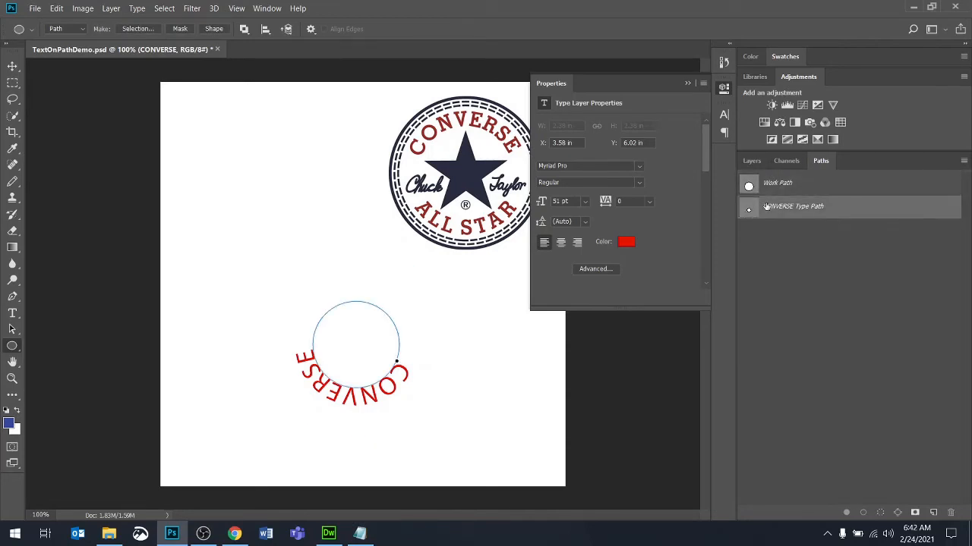
Step: Revert the document to its last saved version
{"action": "key", "text": "F12"}
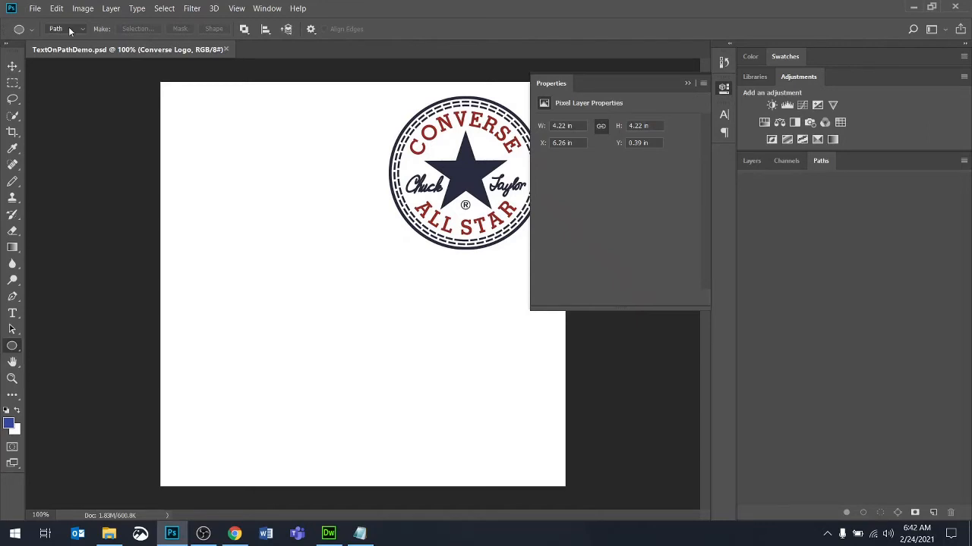
{"action": "left_click", "coordinate": [31, 30]}
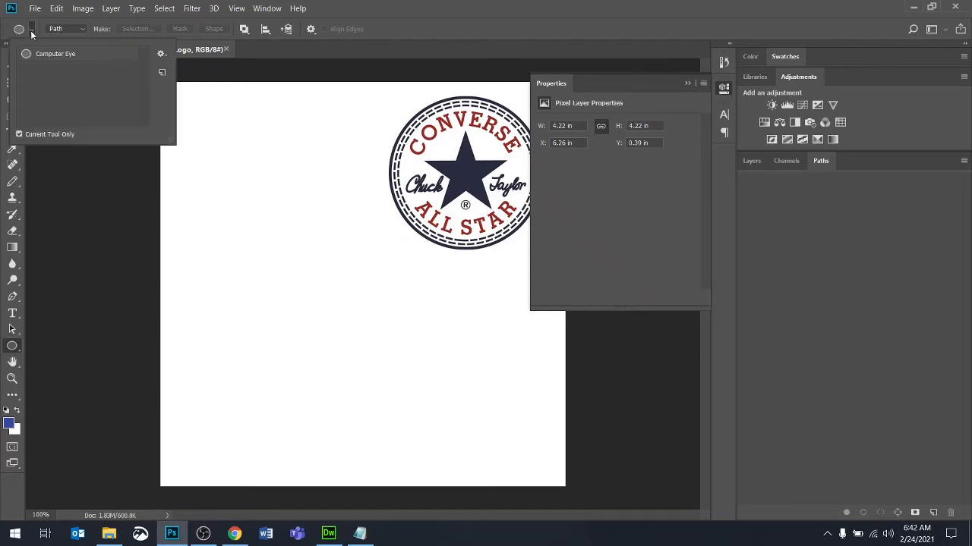
{"action": "left_click", "coordinate": [31, 33]}
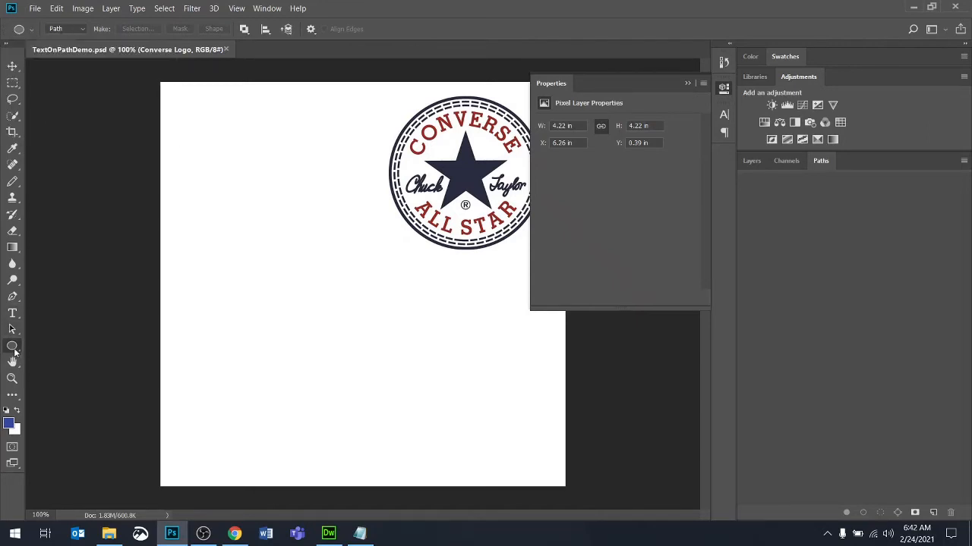
Step: Draw a rabbit path about 6.2 by 7.3 in beside the logo with the Custom Shape tool in Path mode
{"action": "left_click", "coordinate": [14, 349]}
{"action": "left_click", "coordinate": [90, 405]}
{"action": "left_click", "coordinate": [363, 30]}
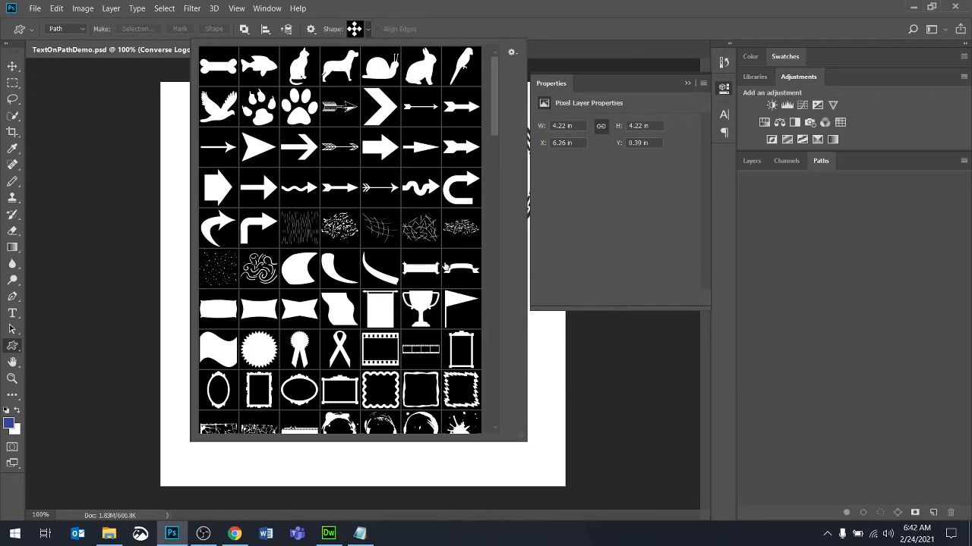
{"action": "left_click", "coordinate": [420, 73]}
{"action": "left_click", "coordinate": [420, 73]}
{"action": "left_click_drag", "start_coordinate": [196, 199], "coordinate": [422, 465]}
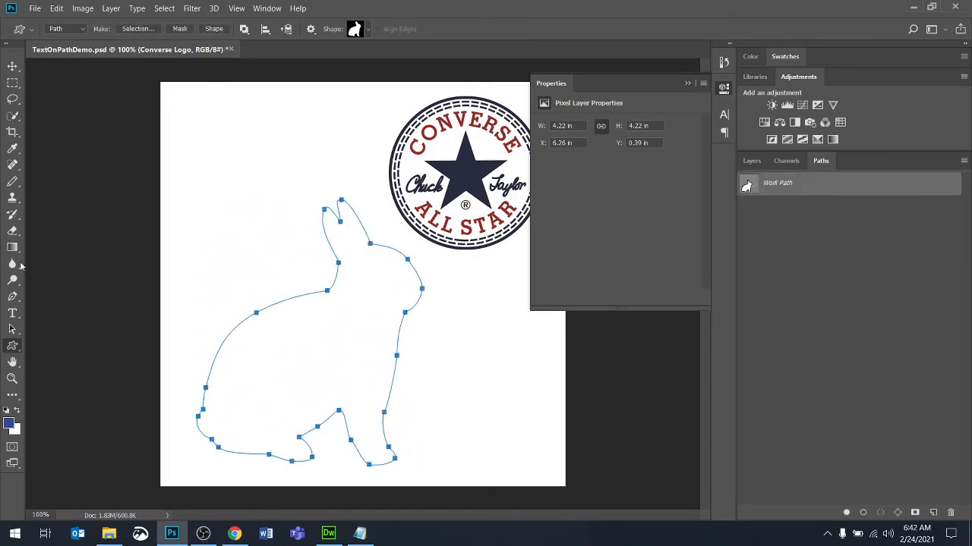
Step: Place a string of random filler capitals beginning ASDFKJGLKA along the rabbit's outline at 16 pt, starting at its back
{"action": "left_click", "coordinate": [12, 312]}
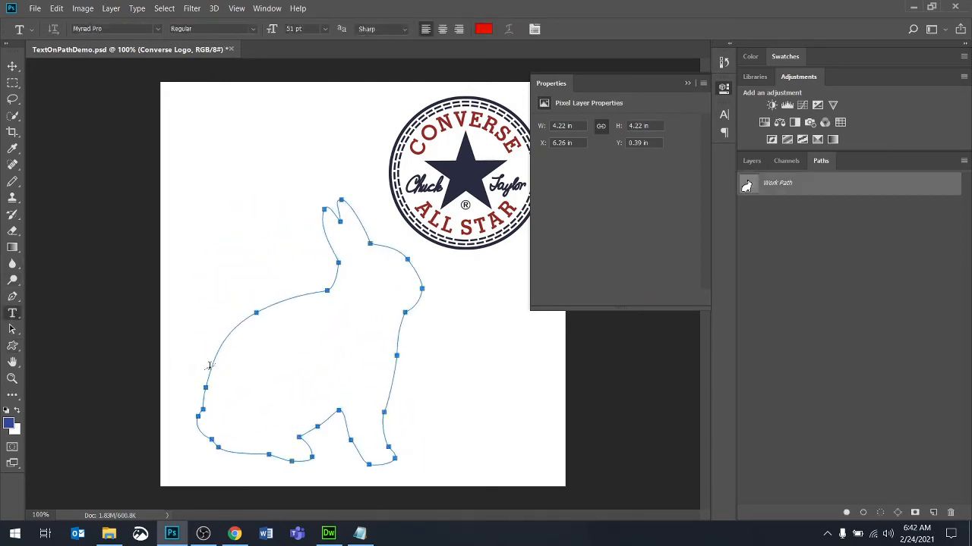
{"action": "left_click", "coordinate": [210, 366]}
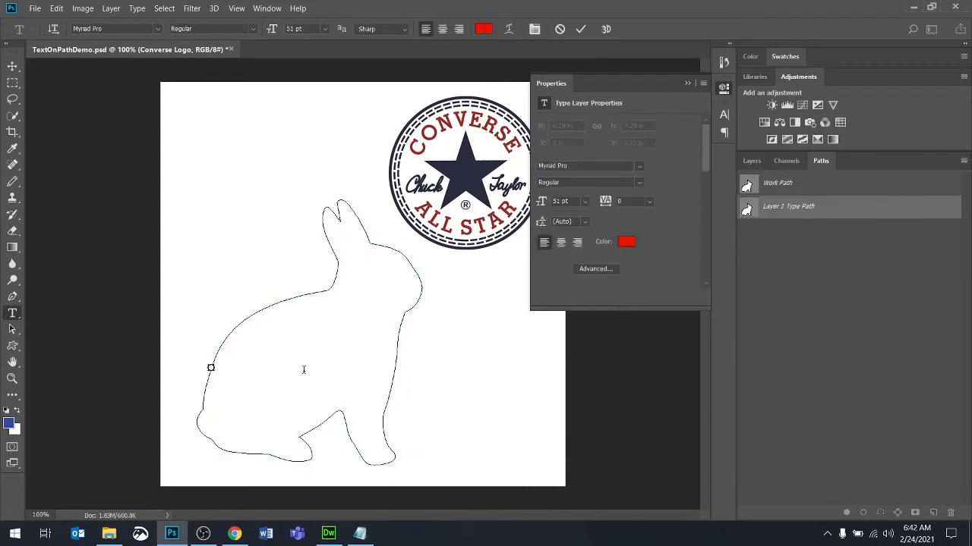
{"action": "left_click_drag", "start_coordinate": [272, 28], "coordinate": [252, 29]}
{"action": "type", "text": "ASDFKJGLKAKJGLKJKJGLKJGLKAJG;LKJGL;AKJG"}
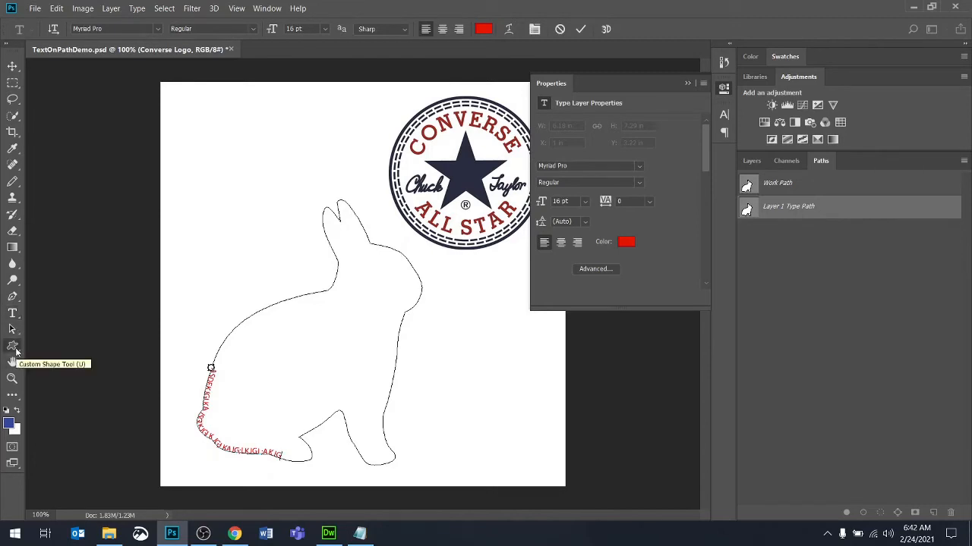
{"action": "left_click", "coordinate": [15, 350]}
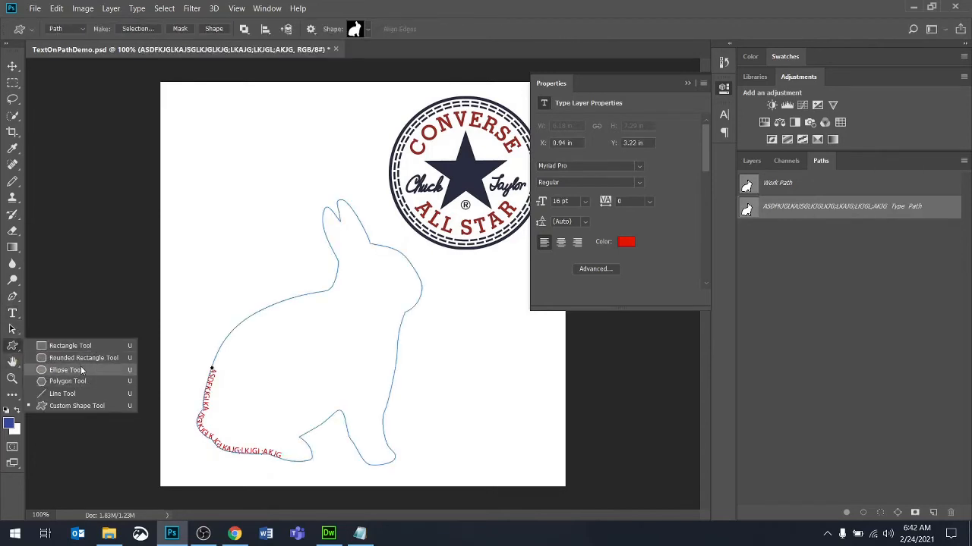
Step: Revert the document to its saved version and draw a circular path 440 px wide below the logo with the Ellipse tool
{"action": "key", "text": "F12"}
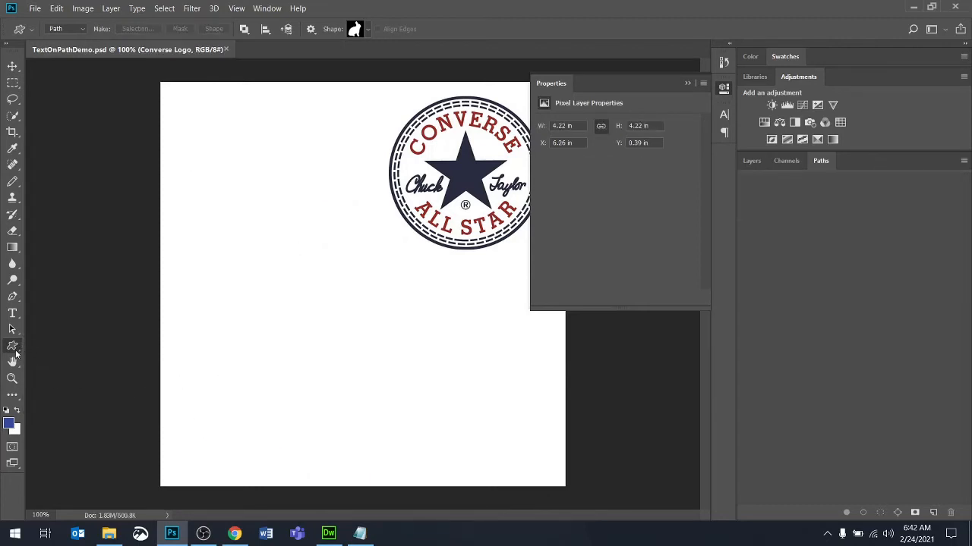
{"action": "right_click", "coordinate": [16, 349]}
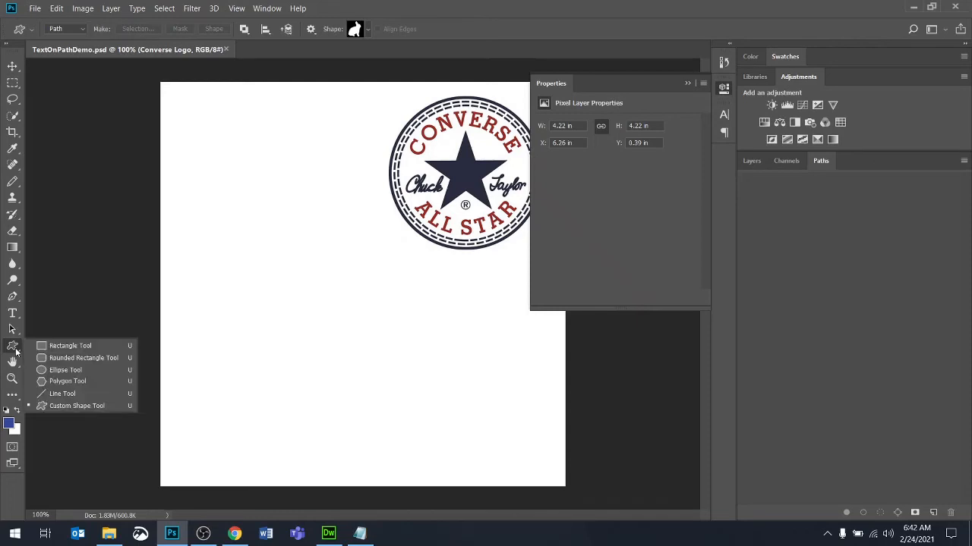
{"action": "left_click", "coordinate": [87, 370]}
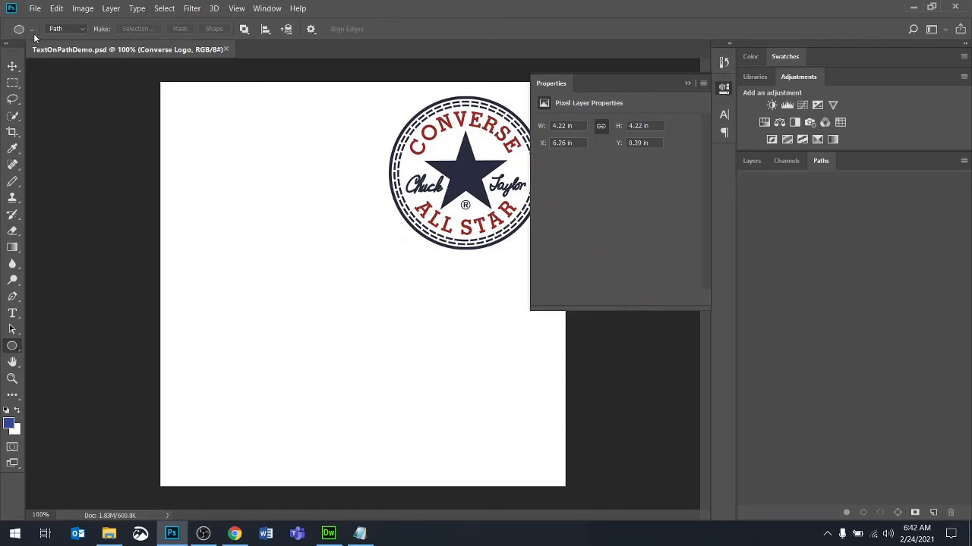
{"action": "left_click_drag", "start_coordinate": [232, 227], "coordinate": [488, 466]}
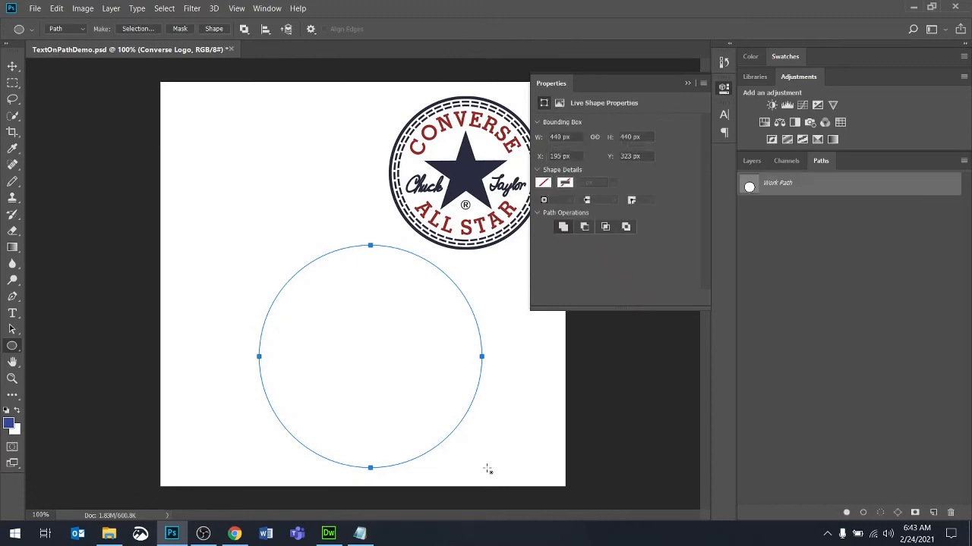
{"action": "left_click", "coordinate": [687, 83]}
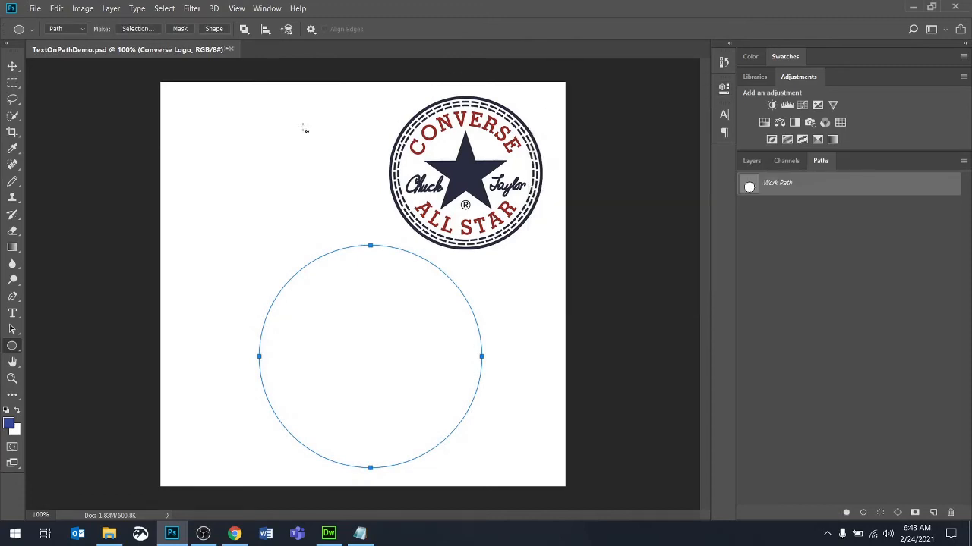
Step: Place centre-aligned CONVERSE text at the top point of the circular path, in 75 pt Myriad Pro
{"action": "left_click", "coordinate": [13, 313]}
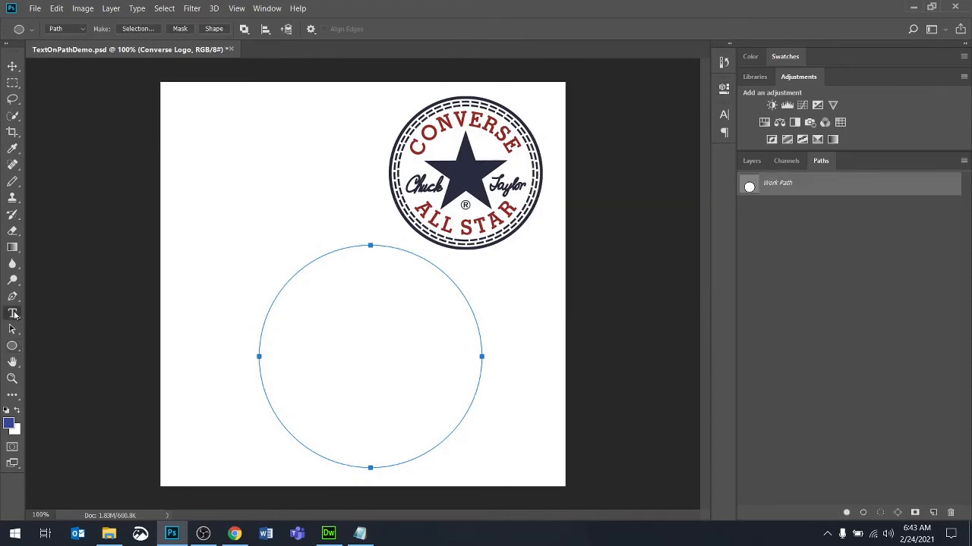
{"action": "left_click", "coordinate": [442, 29]}
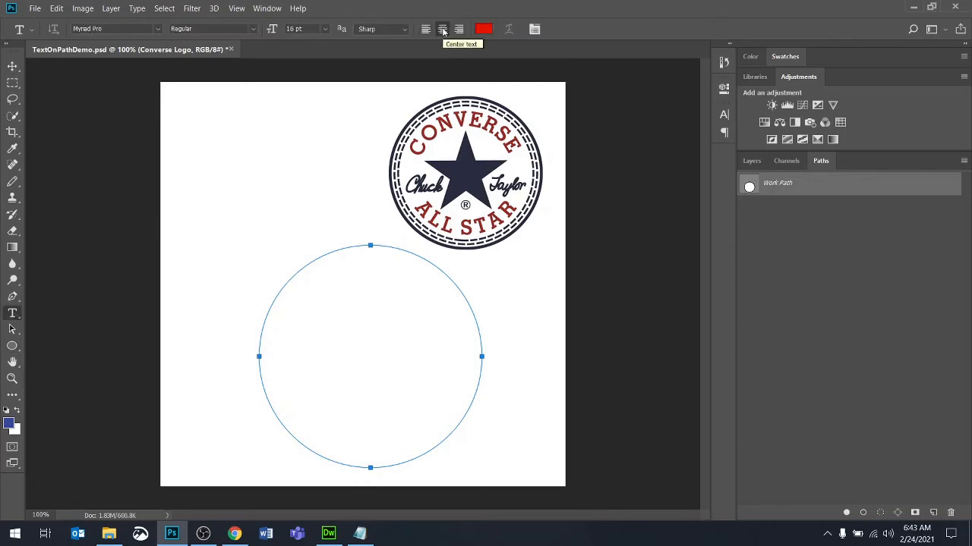
{"action": "left_click", "coordinate": [370, 244]}
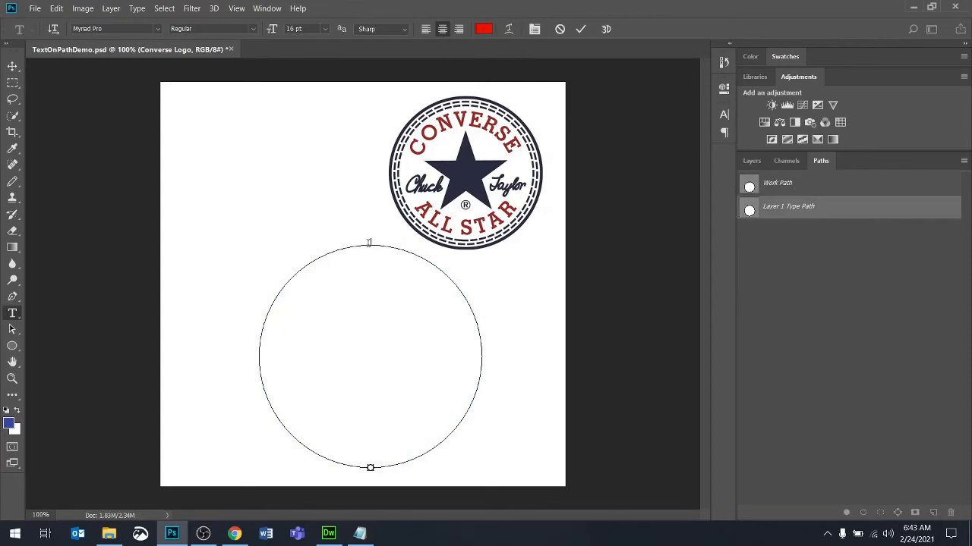
{"action": "type", "text": "CONVERSE"}
{"action": "double_click", "coordinate": [364, 242]}
{"action": "left_click_drag", "start_coordinate": [291, 30], "coordinate": [305, 32]}
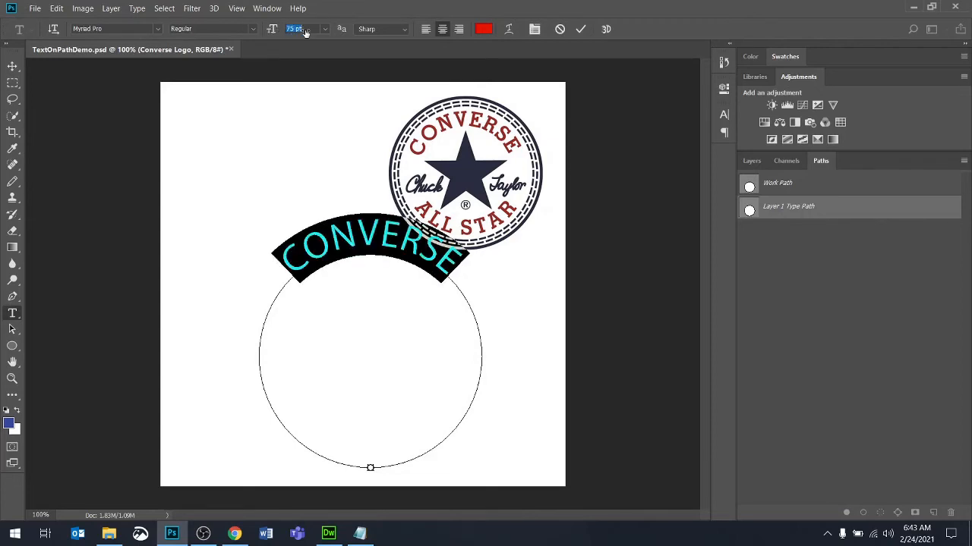
{"action": "left_click", "coordinate": [580, 28]}
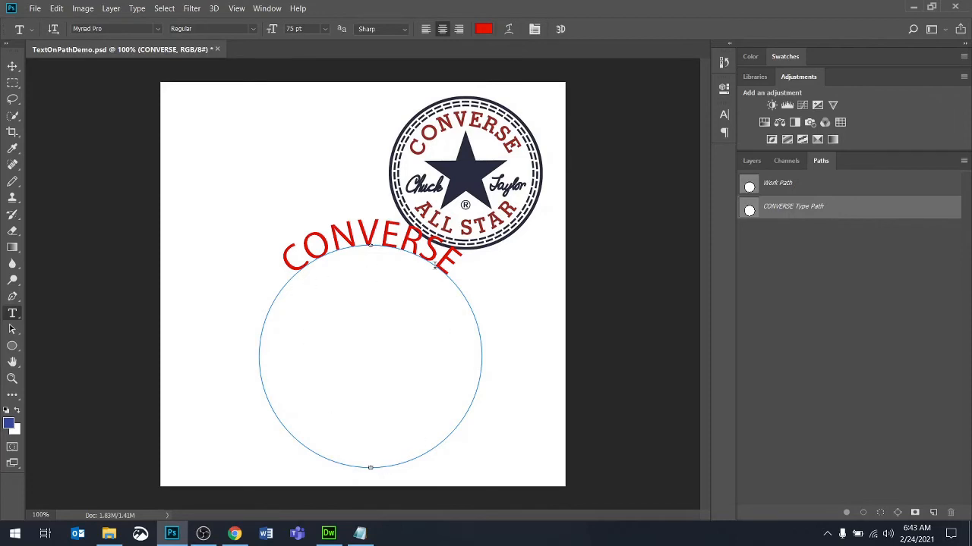
Step: Hide the Converse Logo layer to view the curved CONVERSE text on its own, and show the layer again
{"action": "left_click", "coordinate": [751, 160]}
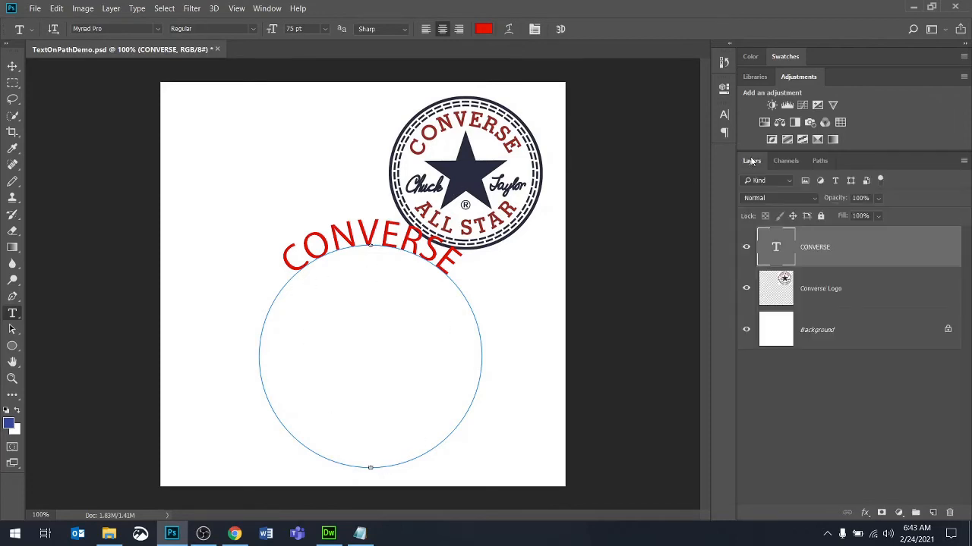
{"action": "left_click", "coordinate": [746, 288]}
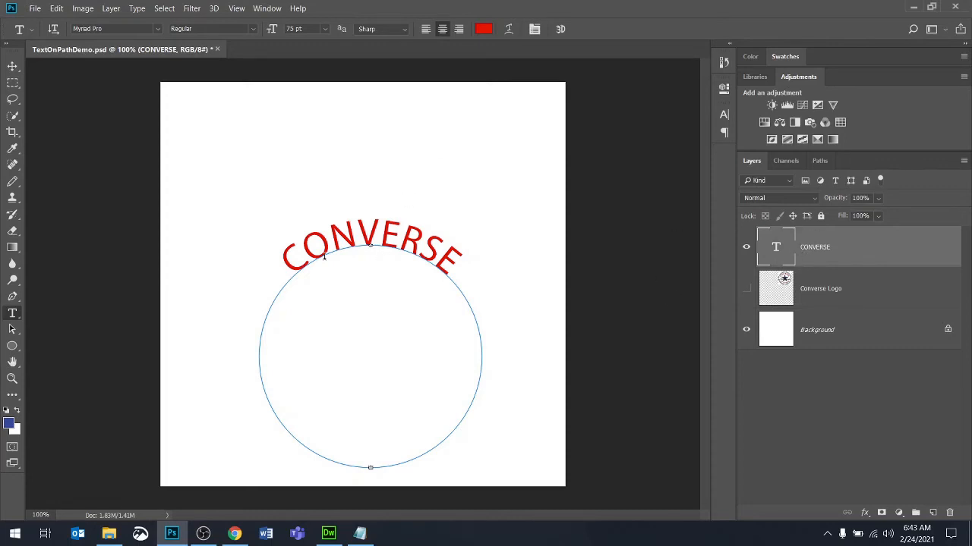
{"action": "left_click", "coordinate": [746, 289]}
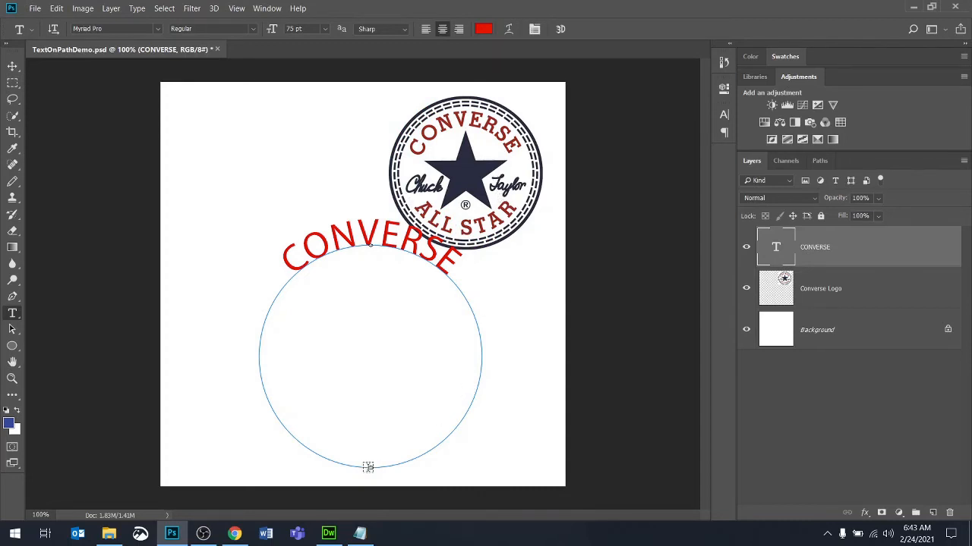
Step: Examine the CONVERSE type path and the whole text string attached to it on the canvas
{"action": "left_click", "coordinate": [820, 161]}
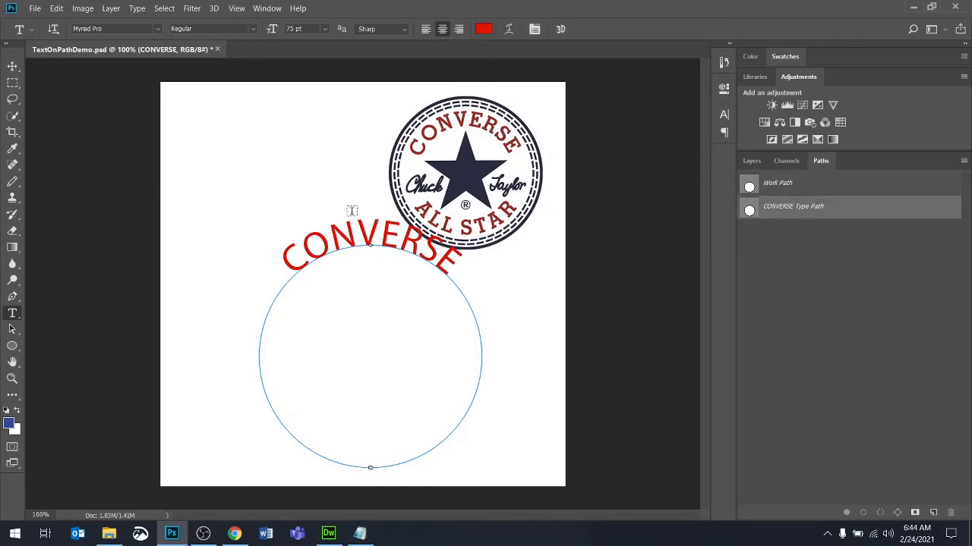
{"action": "left_click", "coordinate": [368, 239]}
{"action": "key", "text": "ctrl+a"}
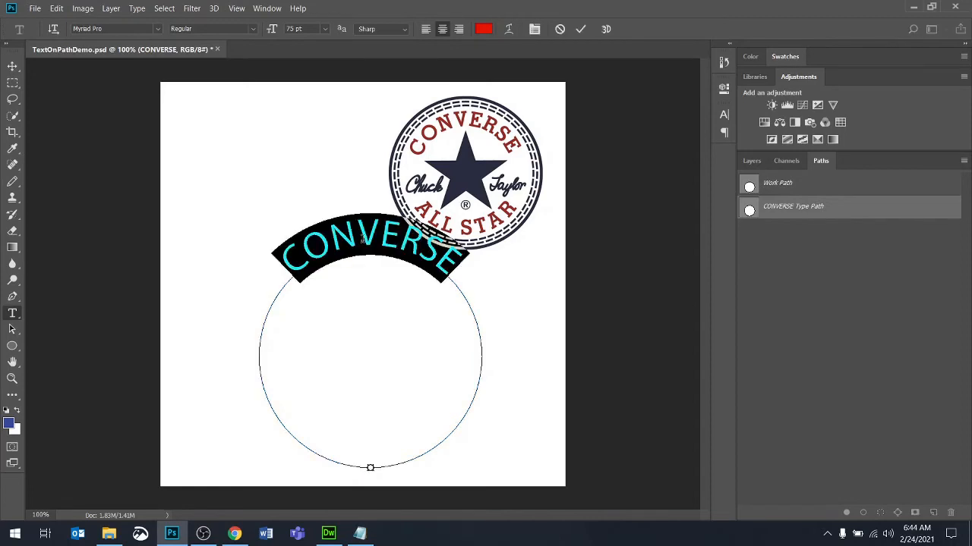
{"action": "left_click", "coordinate": [580, 29]}
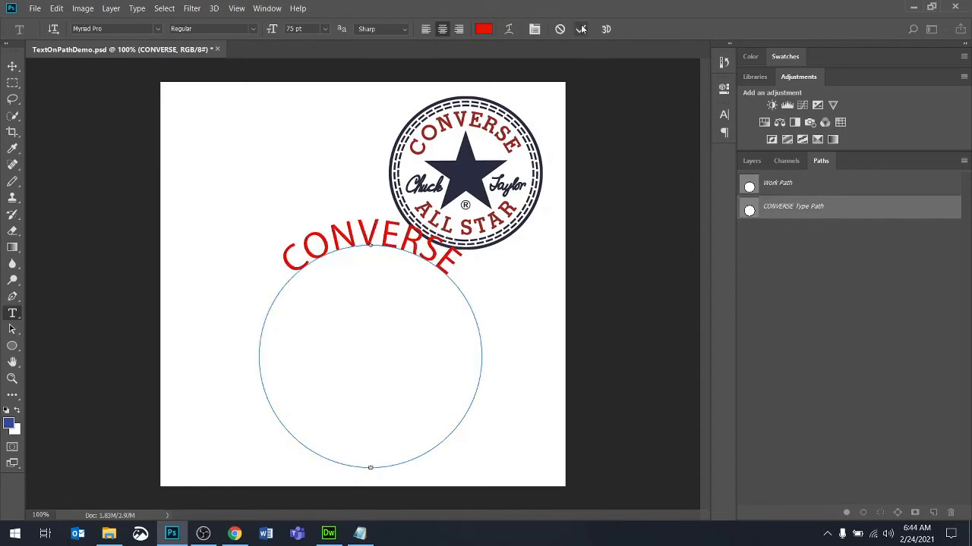
Step: Duplicate the CONVERSE text layer
{"action": "left_click", "coordinate": [751, 160]}
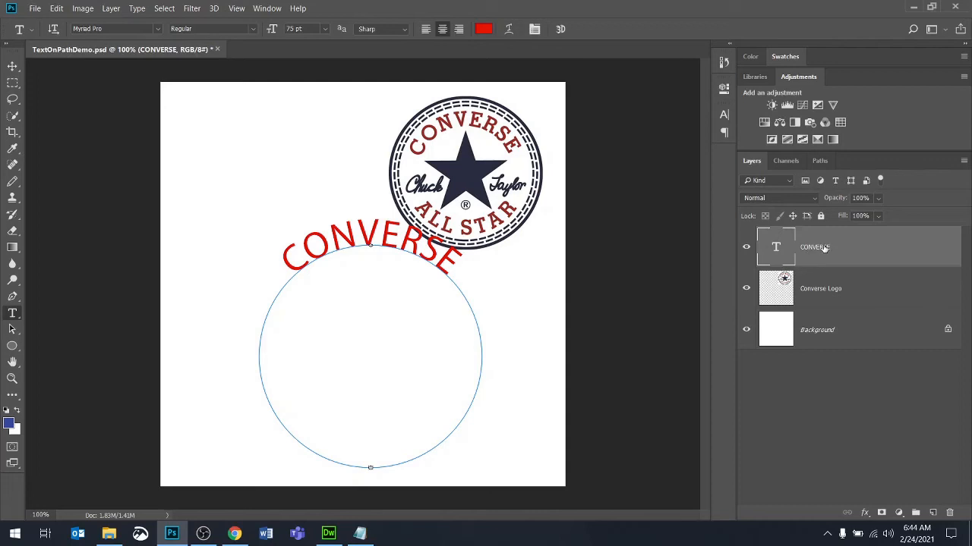
{"action": "key", "text": "ctrl+j"}
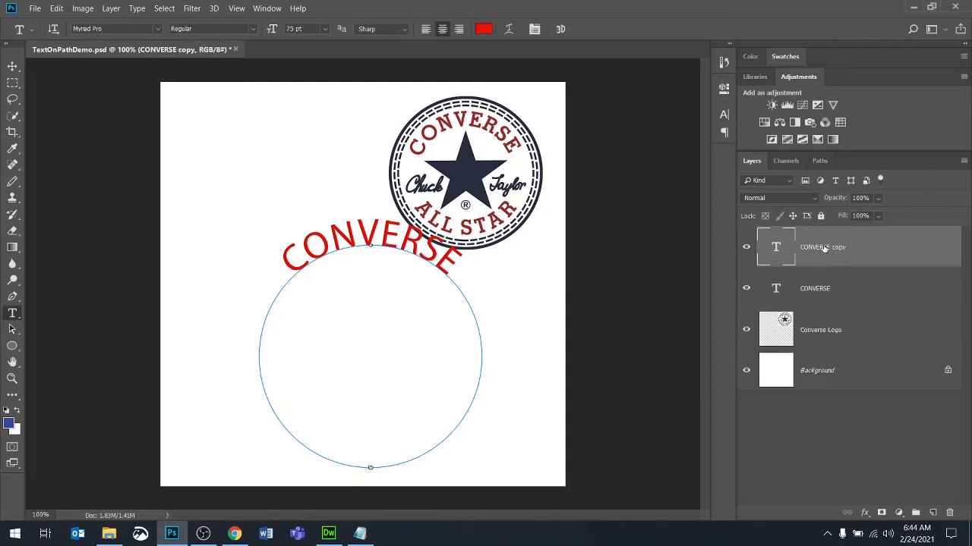
Step: Try moving the duplicated CONVERSE text away from the original with the Move tool, and undo the move
{"action": "left_click", "coordinate": [12, 66]}
{"action": "left_click_drag", "start_coordinate": [376, 241], "coordinate": [531, 298]}
{"action": "key", "text": "ctrl+z"}
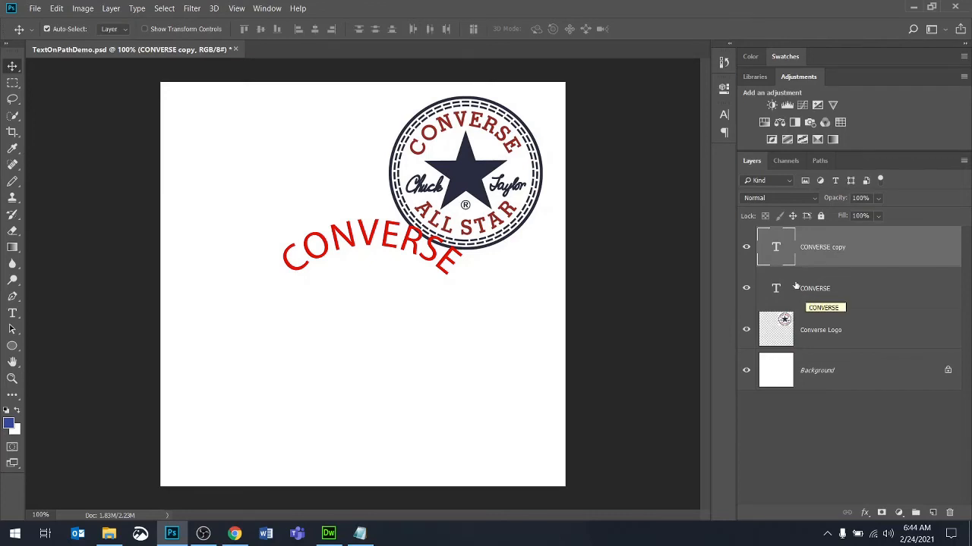
Step: Replace the duplicate layer's text with ALL STAR and hide the original CONVERSE layer
{"action": "double_click", "coordinate": [776, 247]}
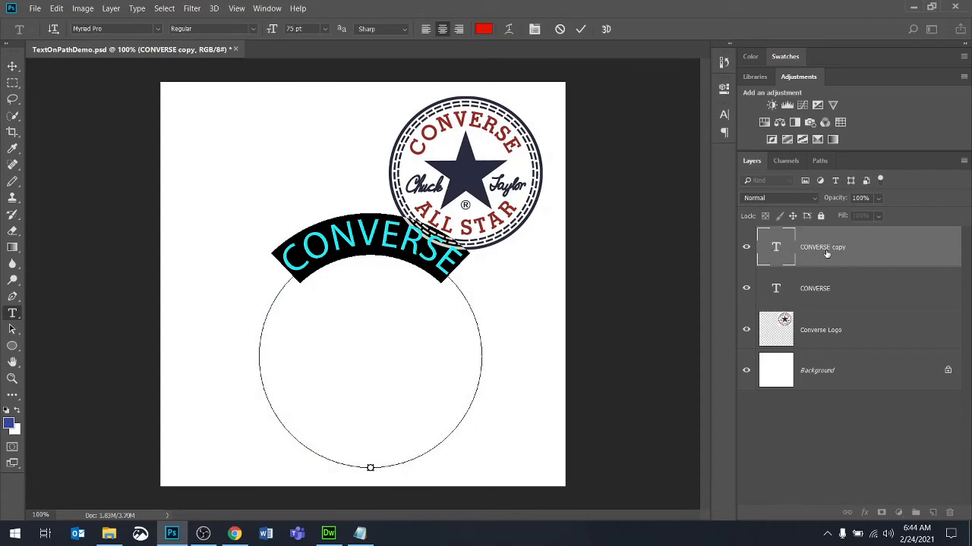
{"action": "type", "text": "ALL S"}
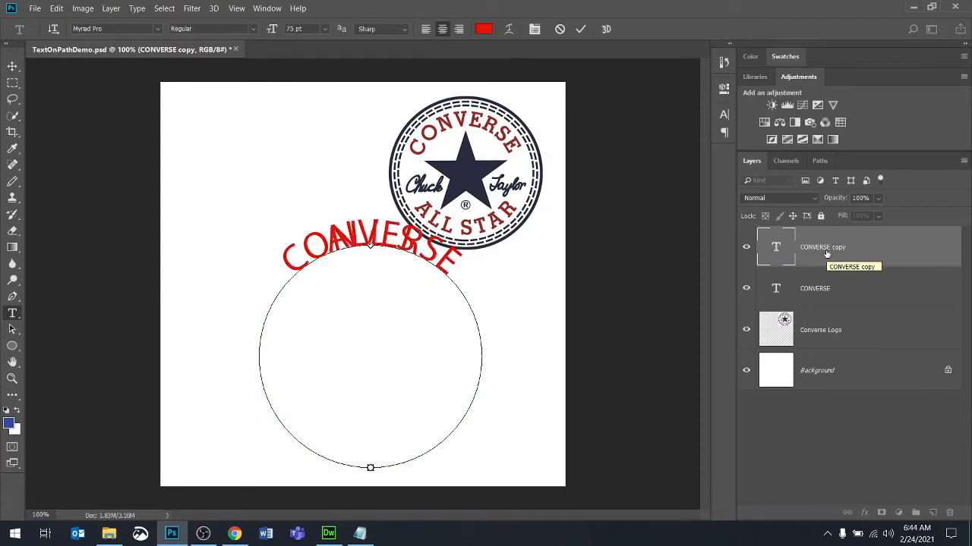
{"action": "type", "text": "TAR"}
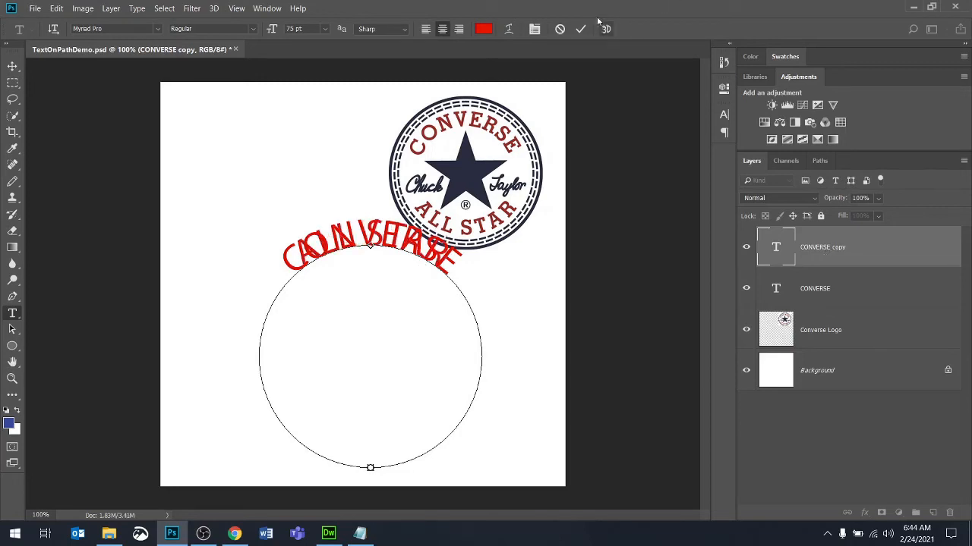
{"action": "left_click", "coordinate": [580, 30]}
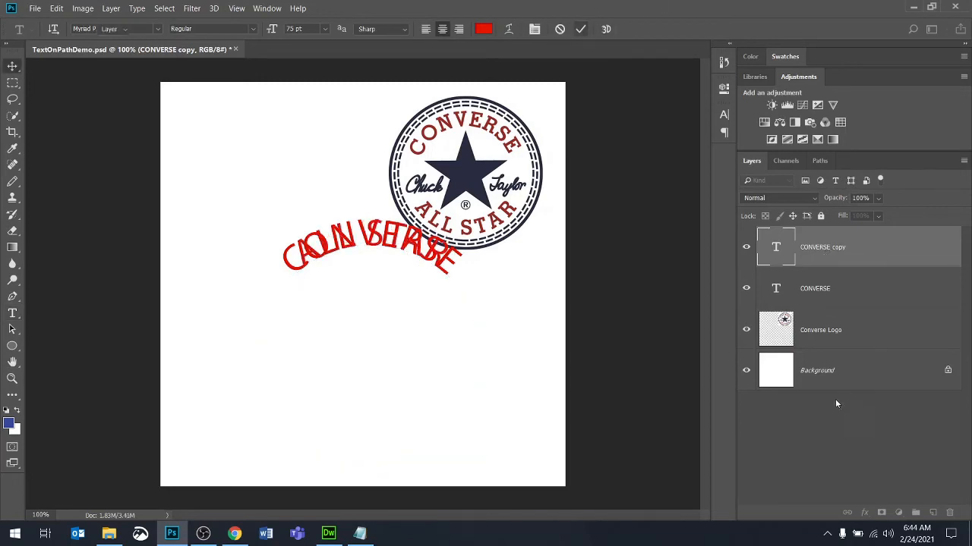
{"action": "left_click", "coordinate": [746, 288]}
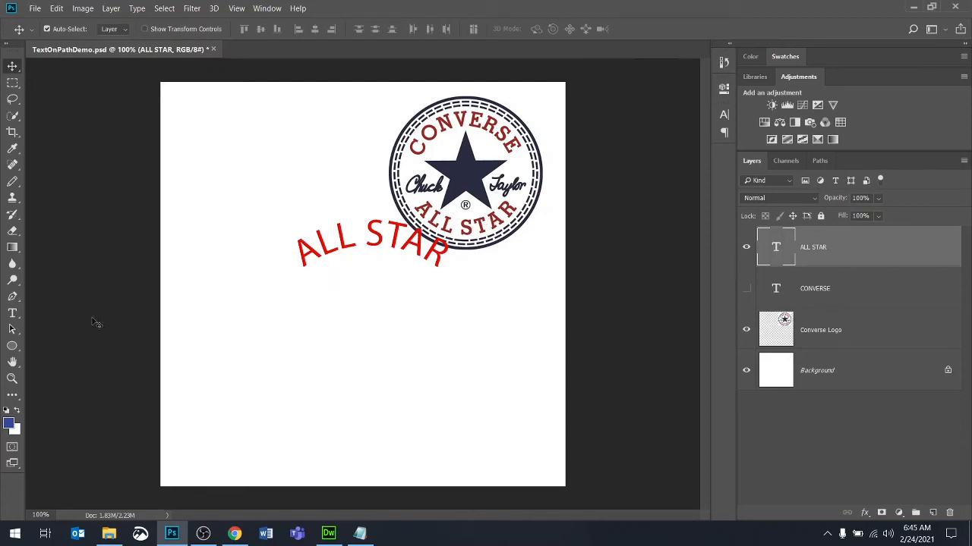
Step: Try moving the ALL STAR circle path with the Path Selection tool, and undo the move
{"action": "left_click", "coordinate": [14, 334]}
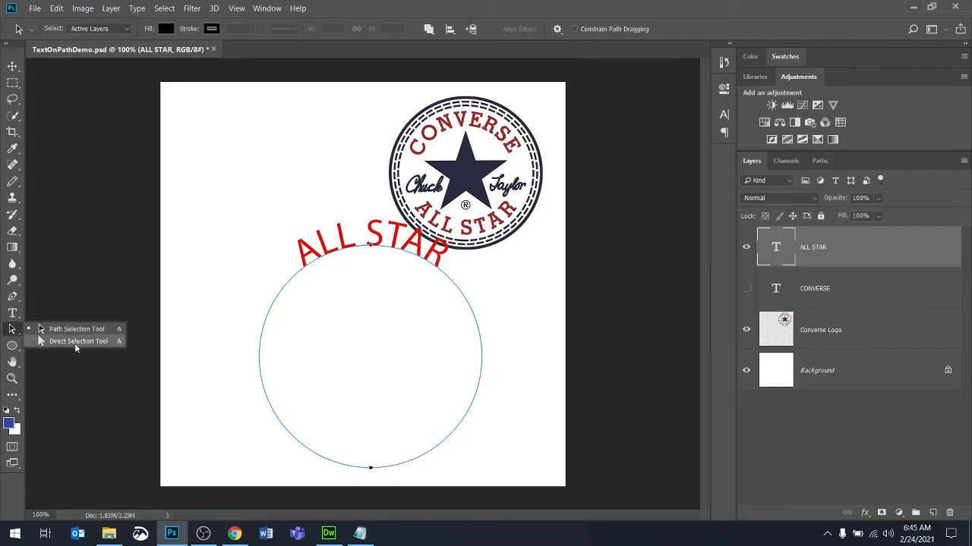
{"action": "left_click", "coordinate": [72, 329]}
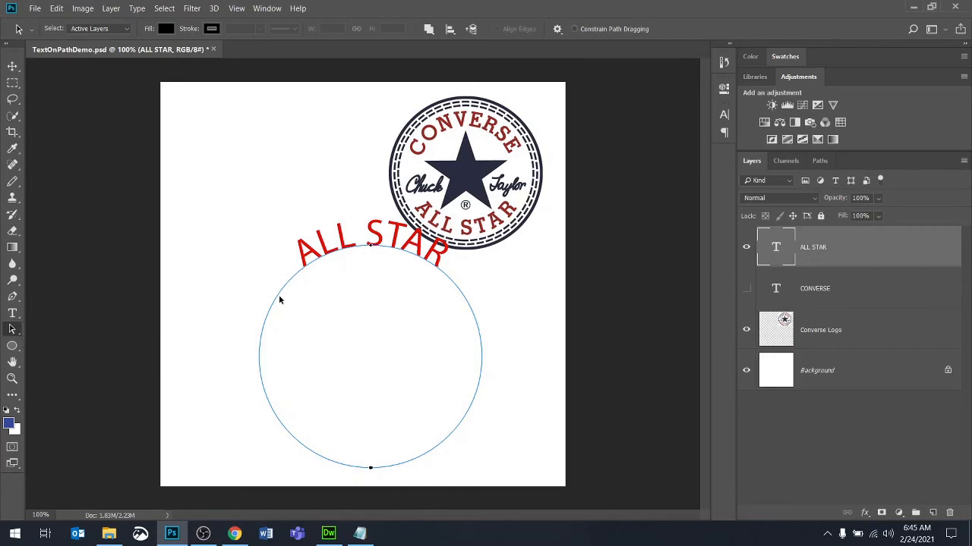
{"action": "left_click_drag", "start_coordinate": [280, 294], "coordinate": [217, 271]}
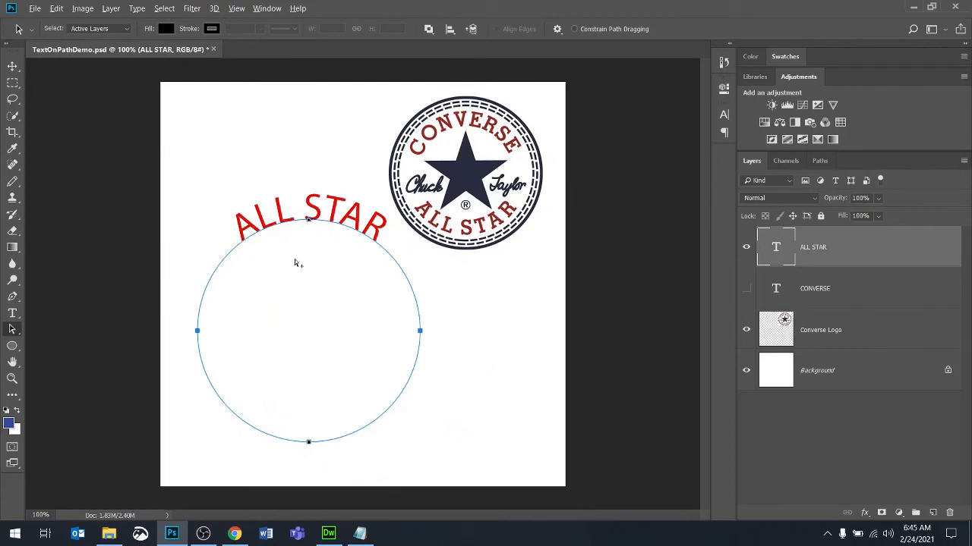
{"action": "key", "text": "ctrl+z"}
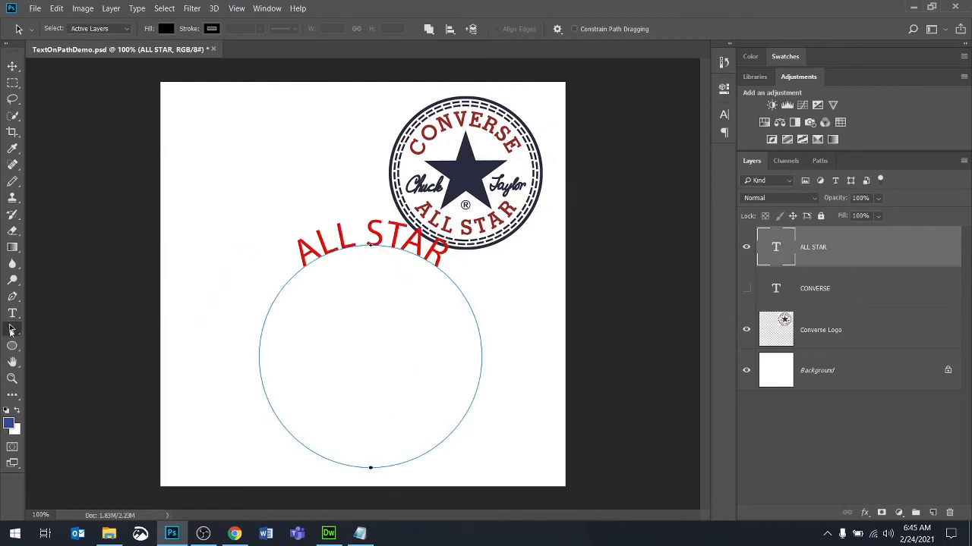
Step: Flip the ALL STAR text to the inside of the circle with the Direct Selection tool and slide it to the circle's bottom centre
{"action": "right_click", "coordinate": [11, 330]}
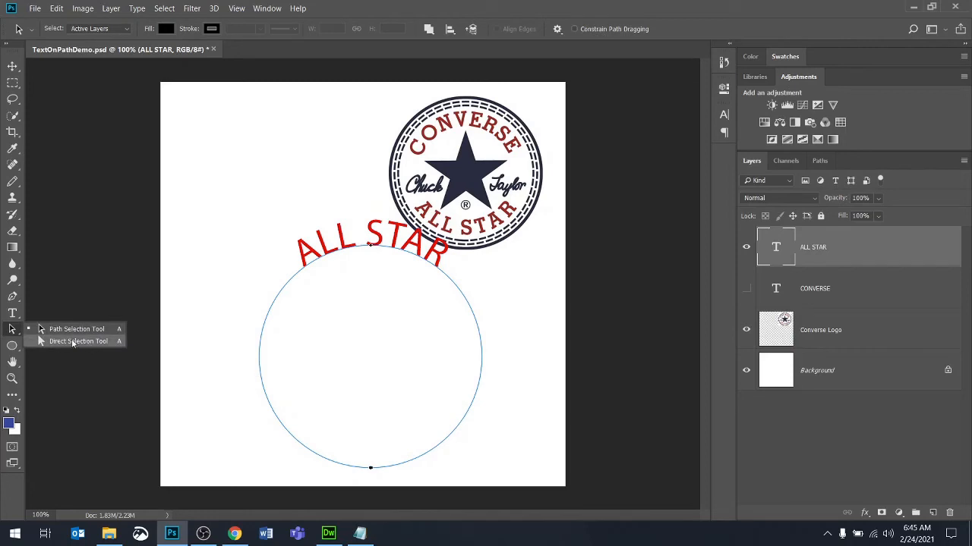
{"action": "left_click", "coordinate": [72, 341]}
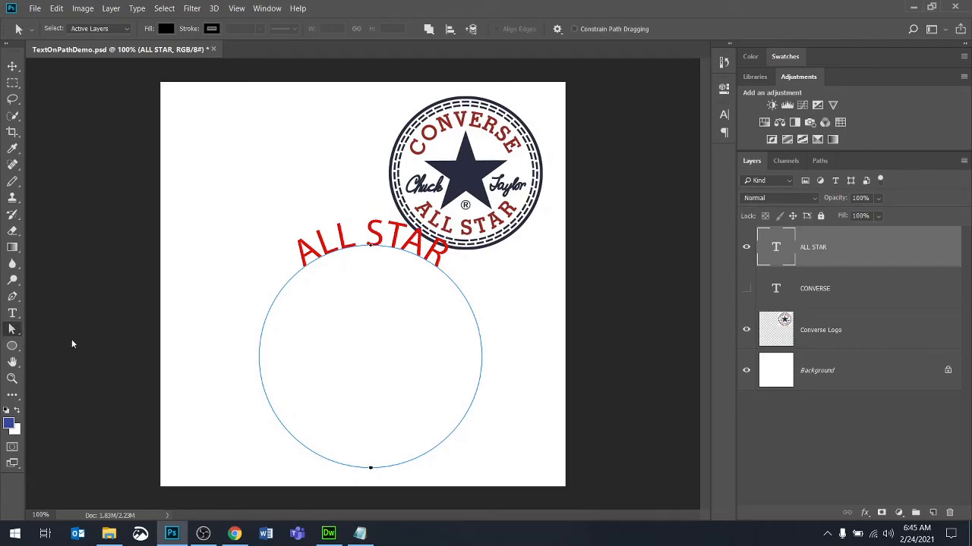
{"action": "key", "text": "ctrl+plus"}
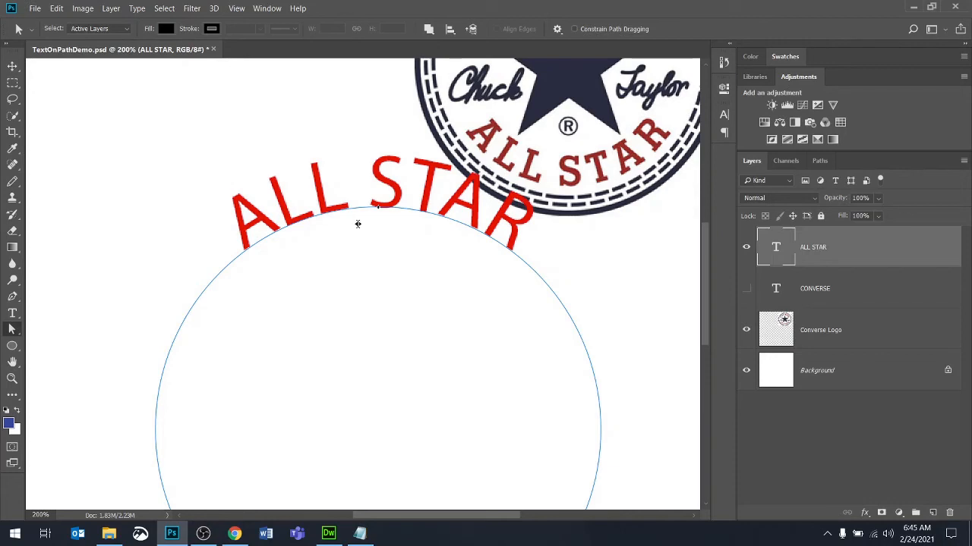
{"action": "key", "text": "ctrl+minus"}
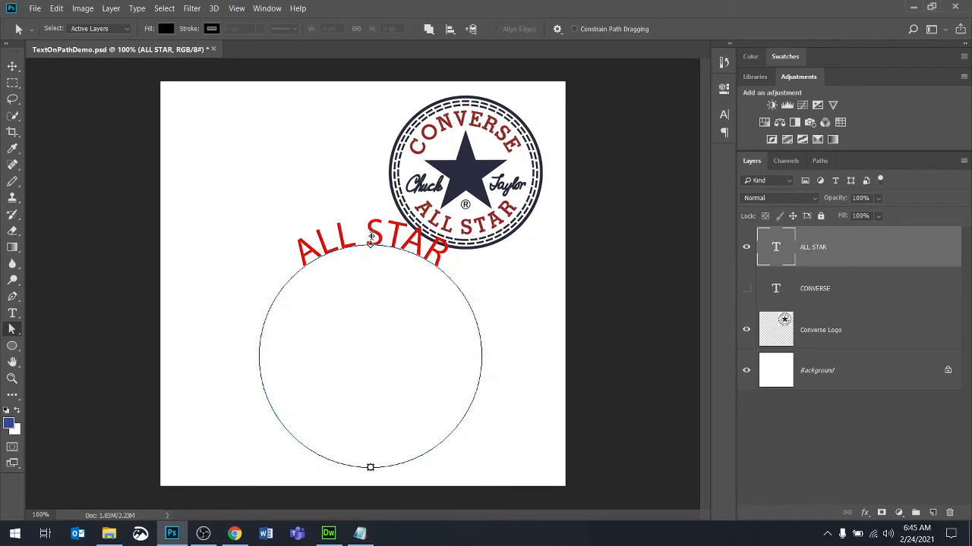
{"action": "left_click_drag", "start_coordinate": [371, 232], "coordinate": [369, 262]}
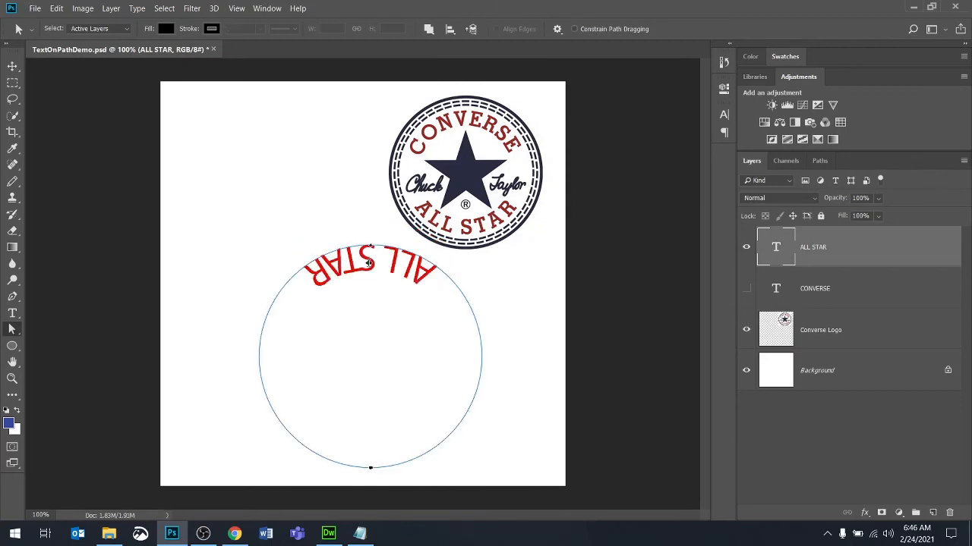
{"action": "left_click_drag", "start_coordinate": [369, 262], "coordinate": [370, 284]}
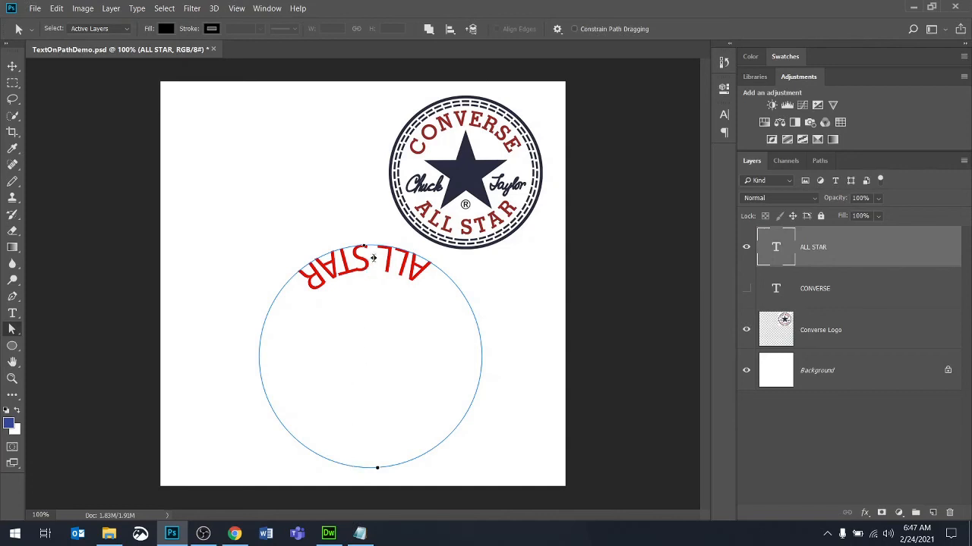
{"action": "mouse_move", "coordinate": [373, 258]}
{"action": "left_mouse_down"}
{"action": "mouse_move", "coordinate": [360, 245]}
{"action": "mouse_move", "coordinate": [403, 340]}
{"action": "mouse_move", "coordinate": [406, 374]}
{"action": "mouse_move", "coordinate": [368, 395]}
{"action": "mouse_move", "coordinate": [403, 312]}
{"action": "mouse_move", "coordinate": [346, 298]}
{"action": "mouse_move", "coordinate": [362, 291]}
{"action": "mouse_move", "coordinate": [397, 354]}
{"action": "mouse_move", "coordinate": [371, 390]}
{"action": "left_mouse_up"}
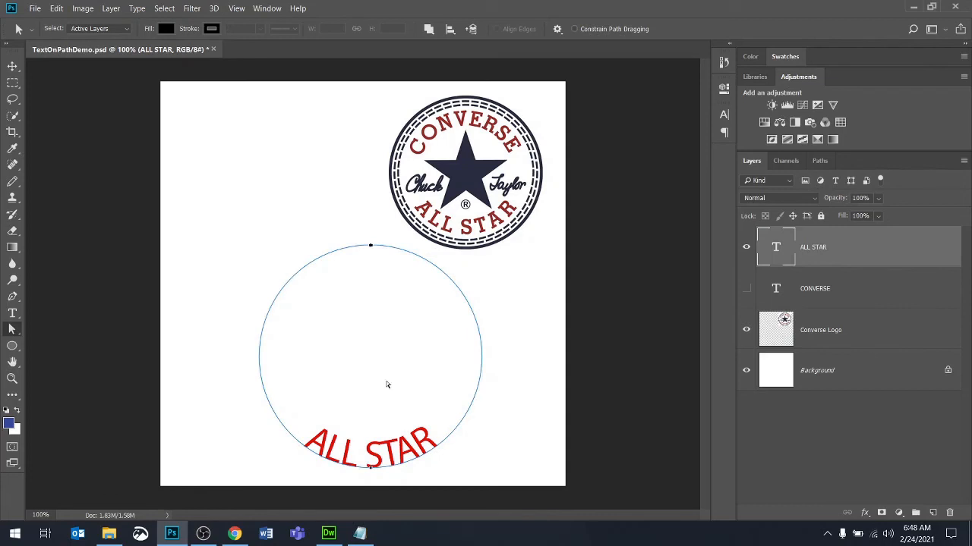
Step: Show the CONVERSE layer and lower its text inside the circle with a baseline shift of -60 pt
{"action": "left_click", "coordinate": [746, 289]}
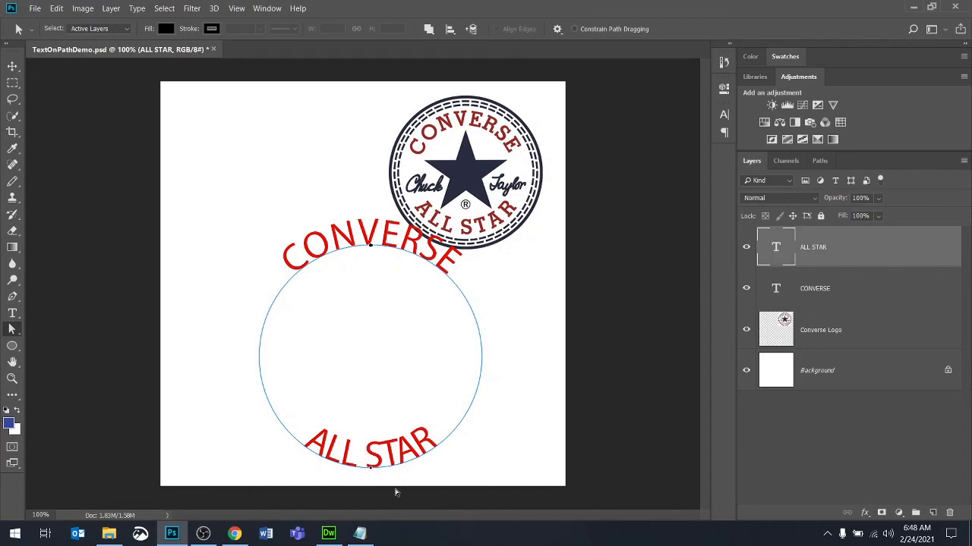
{"action": "left_click", "coordinate": [819, 289]}
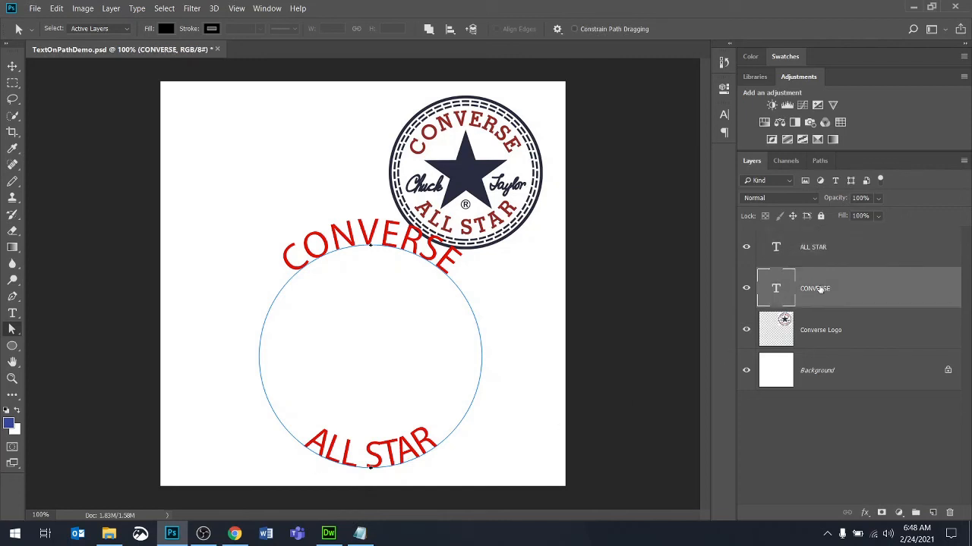
{"action": "double_click", "coordinate": [777, 291]}
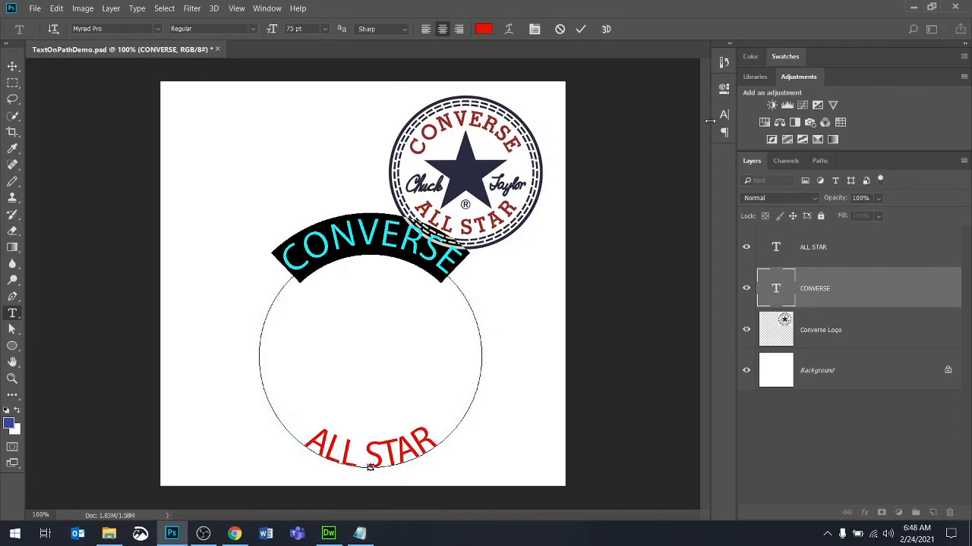
{"action": "left_click", "coordinate": [724, 114]}
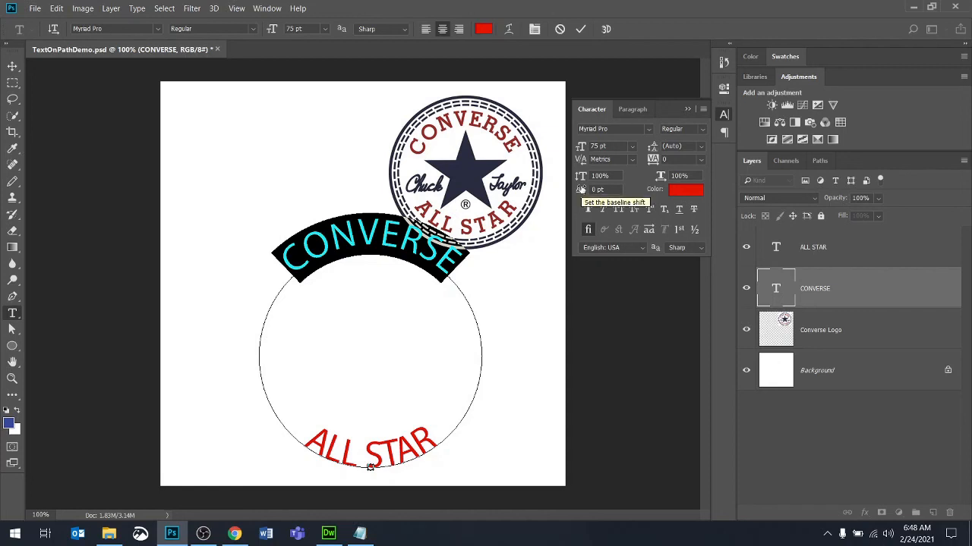
{"action": "left_click_drag", "start_coordinate": [581, 190], "coordinate": [543, 197]}
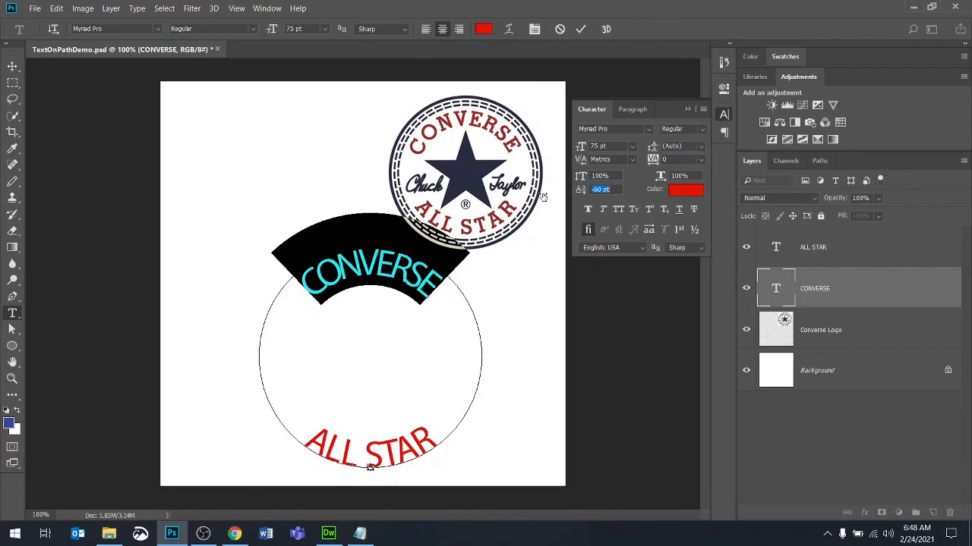
Step: Fine-tune the CONVERSE text's baseline shift to -61 pt
{"action": "left_click", "coordinate": [615, 190]}
{"action": "key", "text": "Up"}
{"action": "key", "text": "Up"}
{"action": "key", "text": "Up"}
{"action": "key", "text": "Up"}
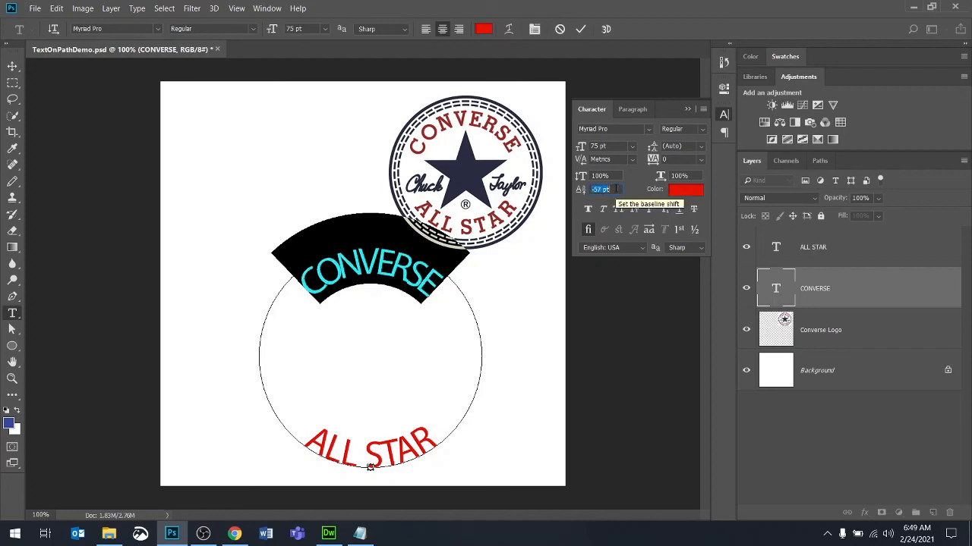
{"action": "key", "text": "Down"}
{"action": "key", "text": "Down"}
{"action": "key", "text": "Down"}
{"action": "key", "text": "Down"}
{"action": "key", "text": "Down"}
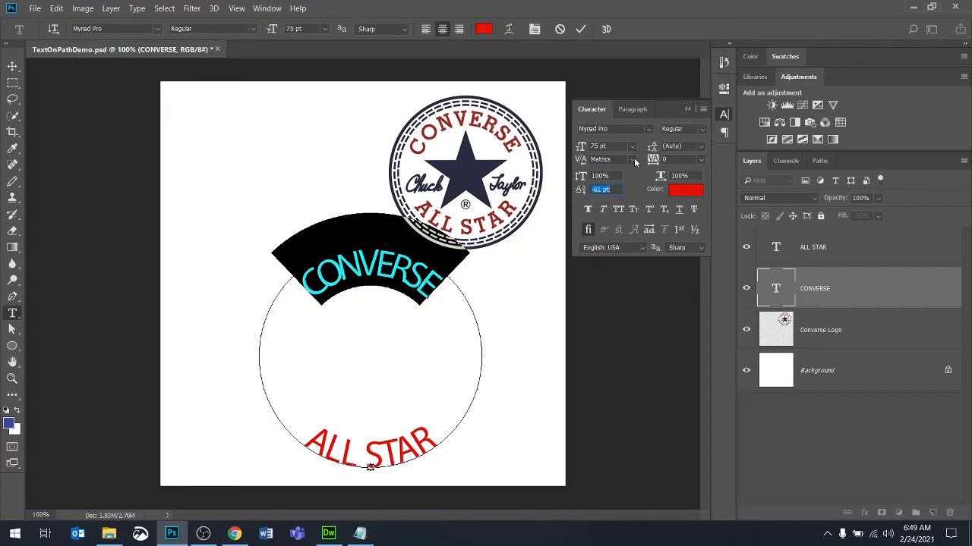
Step: Set the CONVERSE text's tracking to 140 and its font to Minion Pro
{"action": "mouse_move", "coordinate": [654, 159]}
{"action": "left_mouse_down"}
{"action": "mouse_move", "coordinate": [667, 159]}
{"action": "mouse_move", "coordinate": [660, 157]}
{"action": "left_mouse_up"}
{"action": "left_click", "coordinate": [649, 129]}
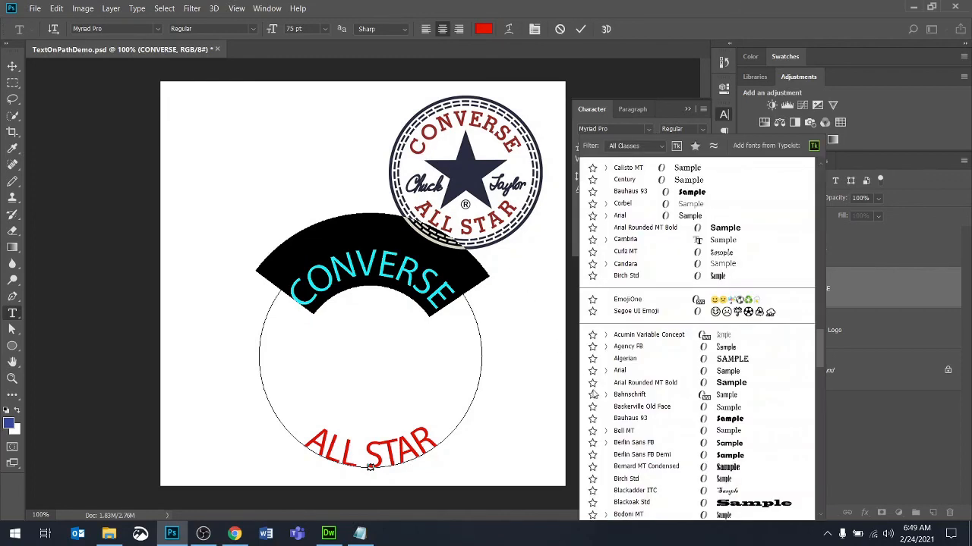
{"action": "scroll", "coordinate": [642, 416], "scroll_direction": "down", "scroll_amount": 15}
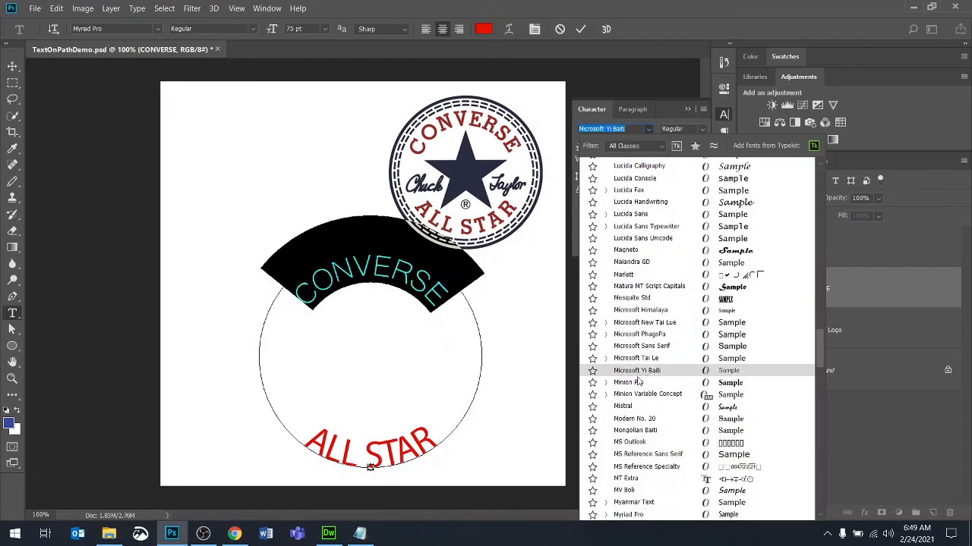
{"action": "left_click", "coordinate": [636, 384]}
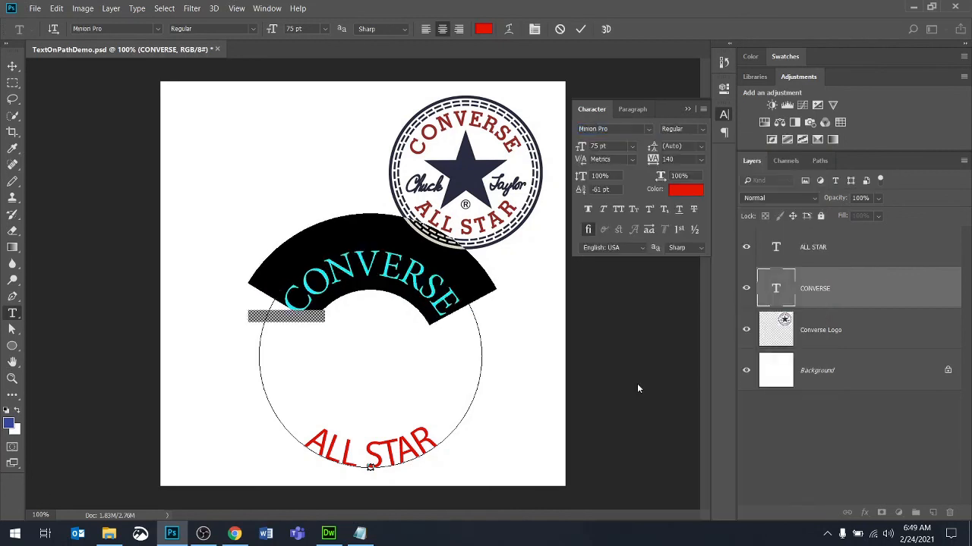
Step: Select all of the ALL STAR text and change its font to Minion Variable Concept
{"action": "left_click", "coordinate": [373, 460]}
{"action": "key", "text": "ctrl+a"}
{"action": "double_click", "coordinate": [776, 244]}
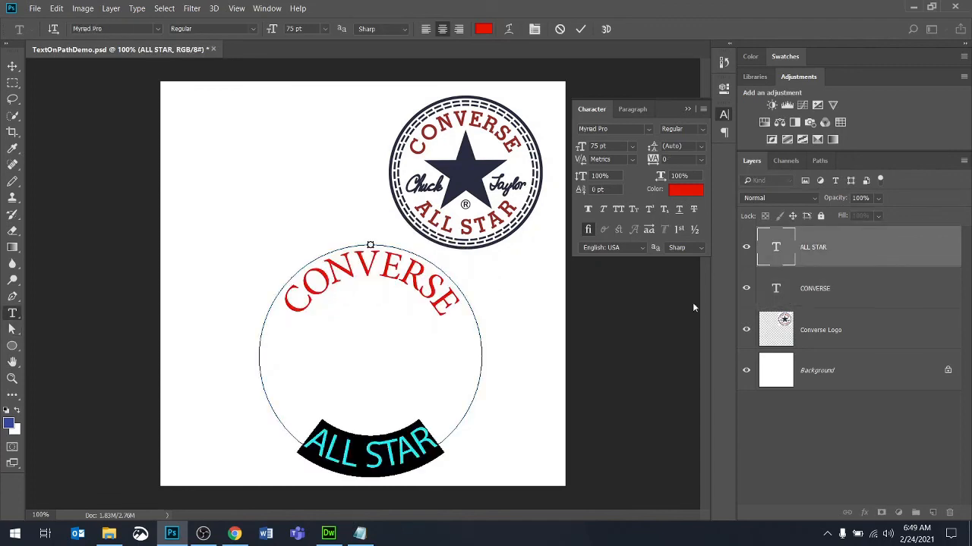
{"action": "left_click", "coordinate": [649, 128]}
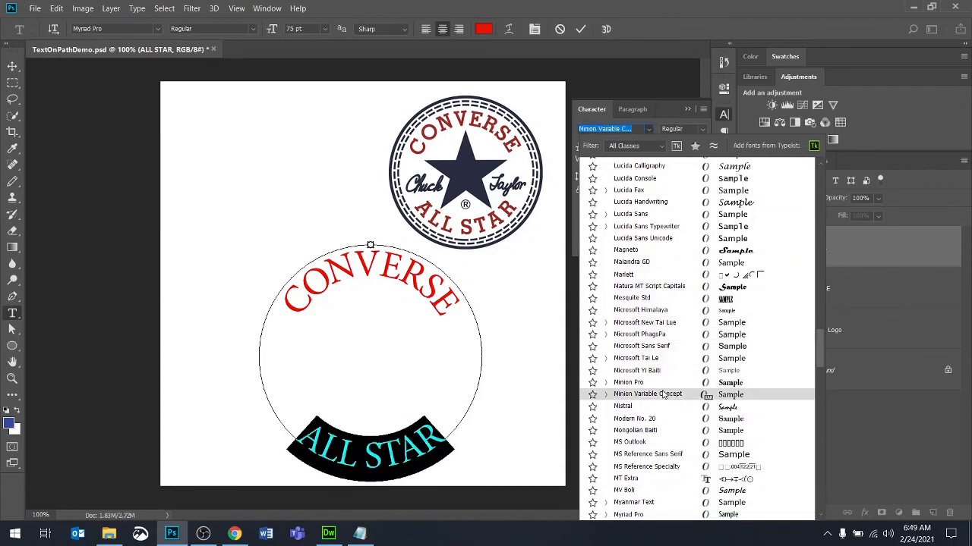
{"action": "left_click", "coordinate": [662, 393]}
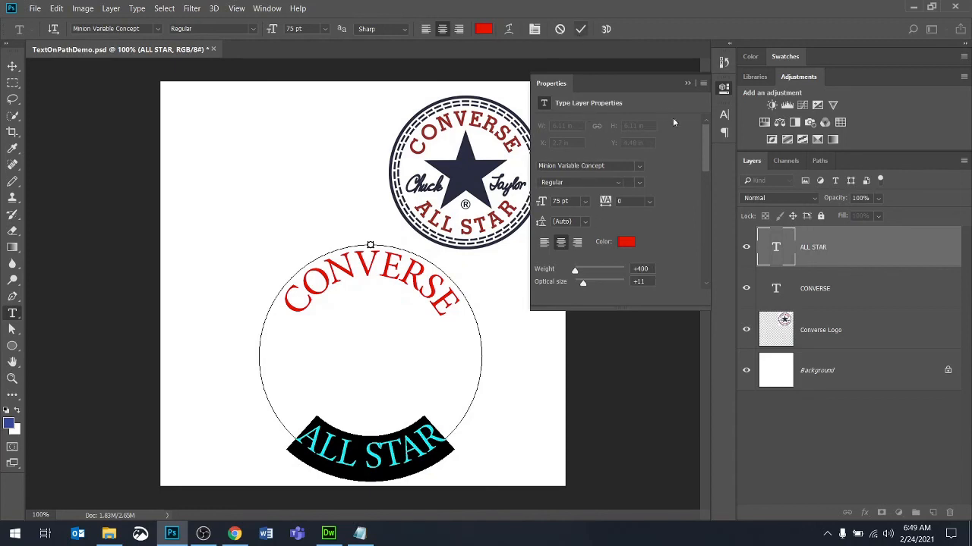
Step: Widen the ALL STAR text's tracking to 320 and commit the edit
{"action": "left_click", "coordinate": [724, 115]}
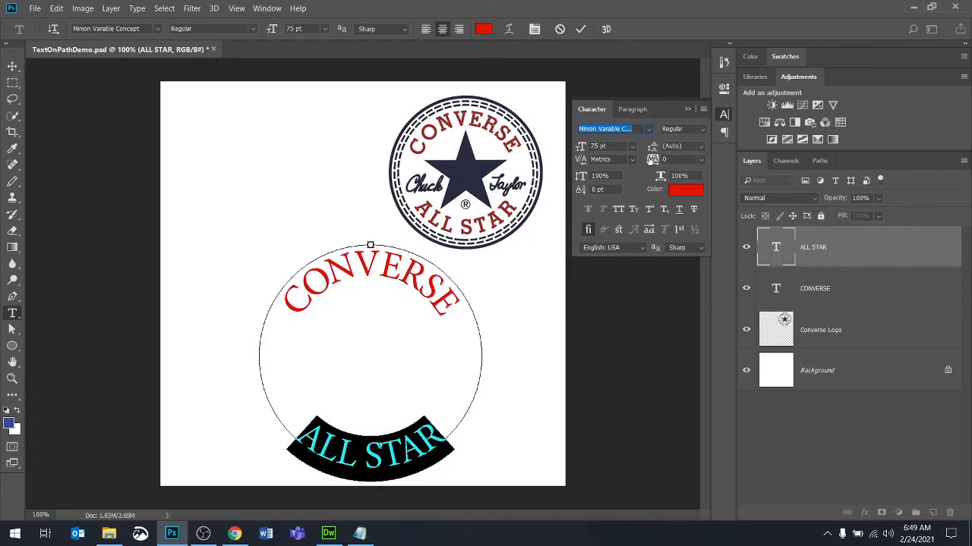
{"action": "left_click_drag", "start_coordinate": [651, 160], "coordinate": [665, 160]}
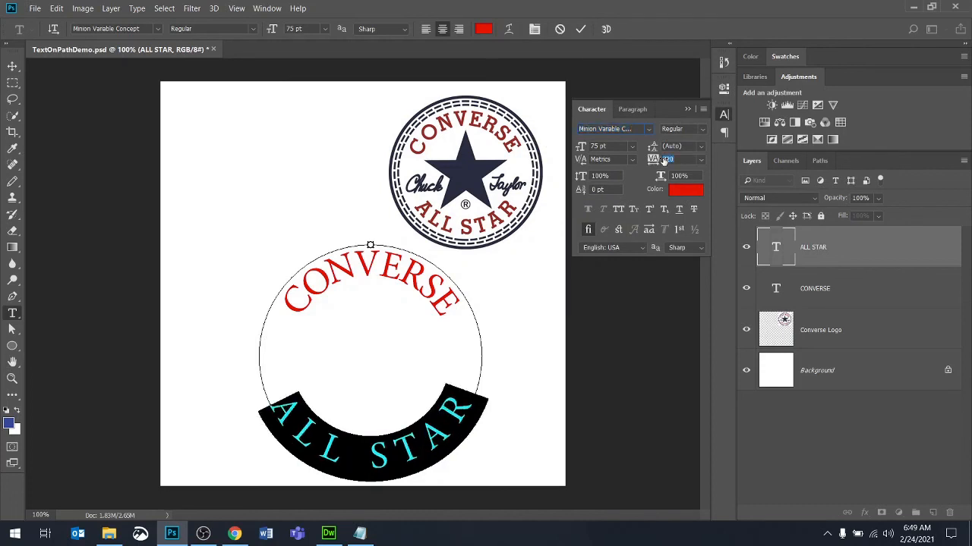
{"action": "left_click", "coordinate": [582, 29]}
{"action": "key", "text": "a"}
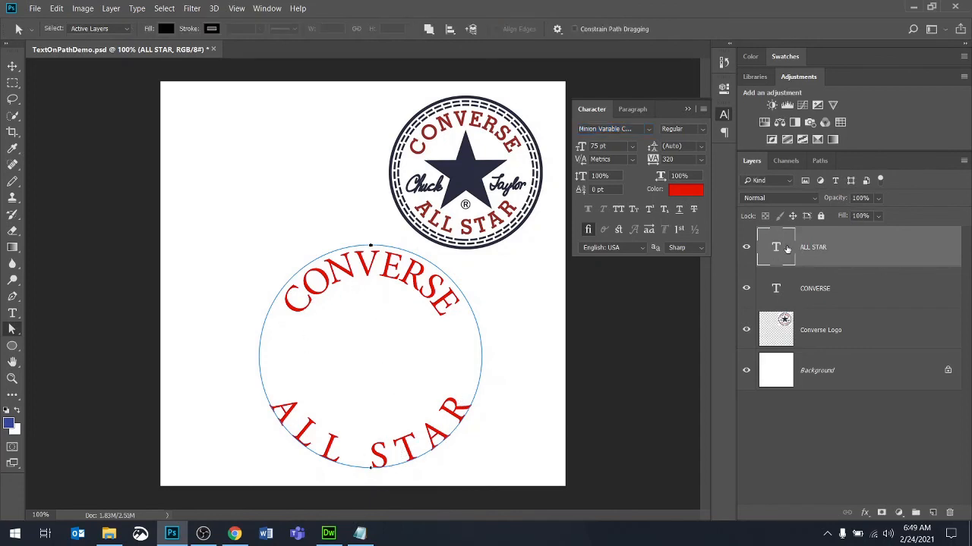
Step: Set the ALL STAR text's tracking to 60, commit the edit and select the Converse Logo layer
{"action": "key", "text": "t"}
{"action": "key", "text": "Return"}
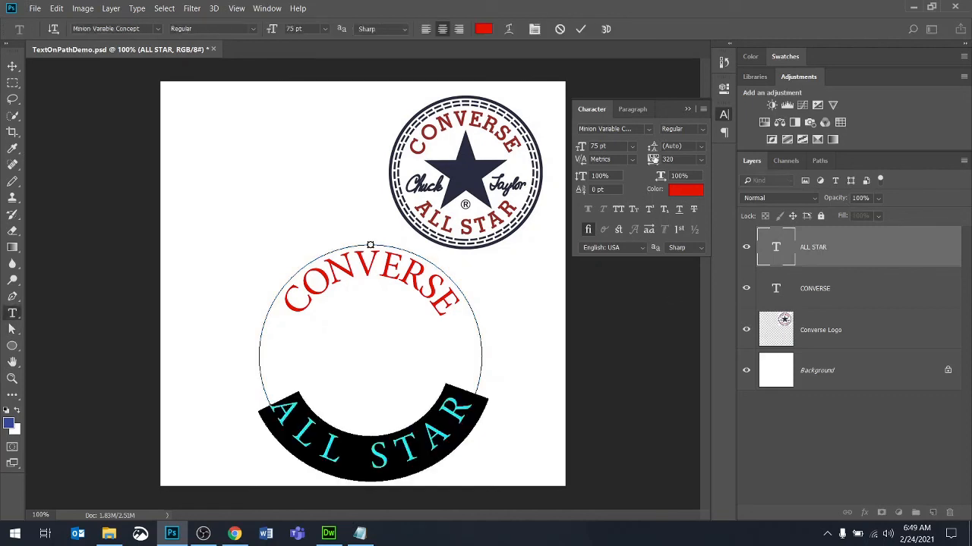
{"action": "left_click_drag", "start_coordinate": [656, 159], "coordinate": [646, 159]}
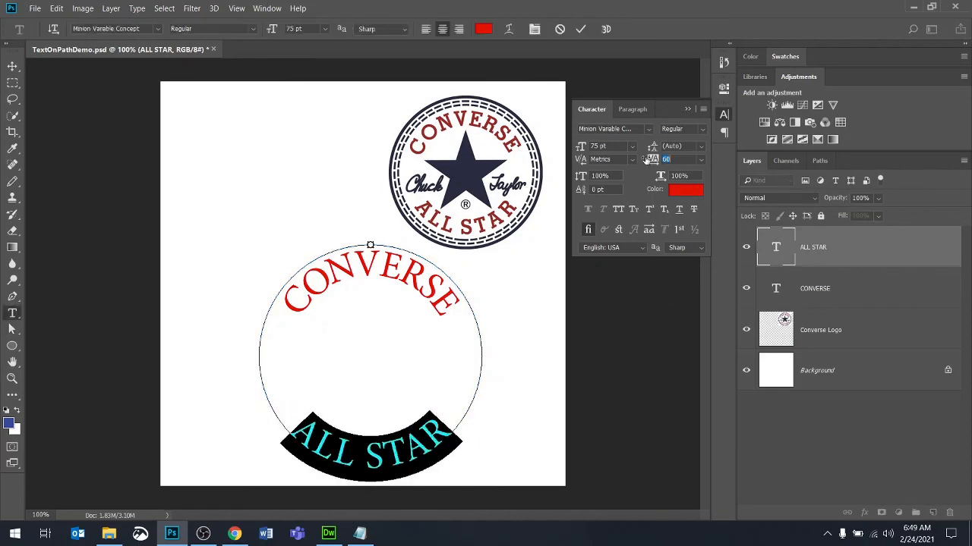
{"action": "key", "text": "ctrl+Return"}
{"action": "key", "text": "a"}
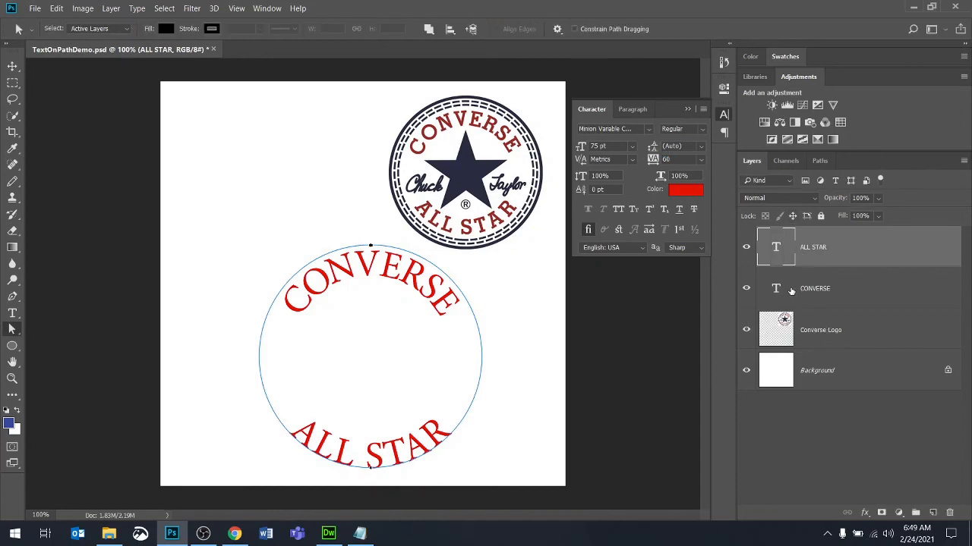
{"action": "left_click", "coordinate": [822, 332]}
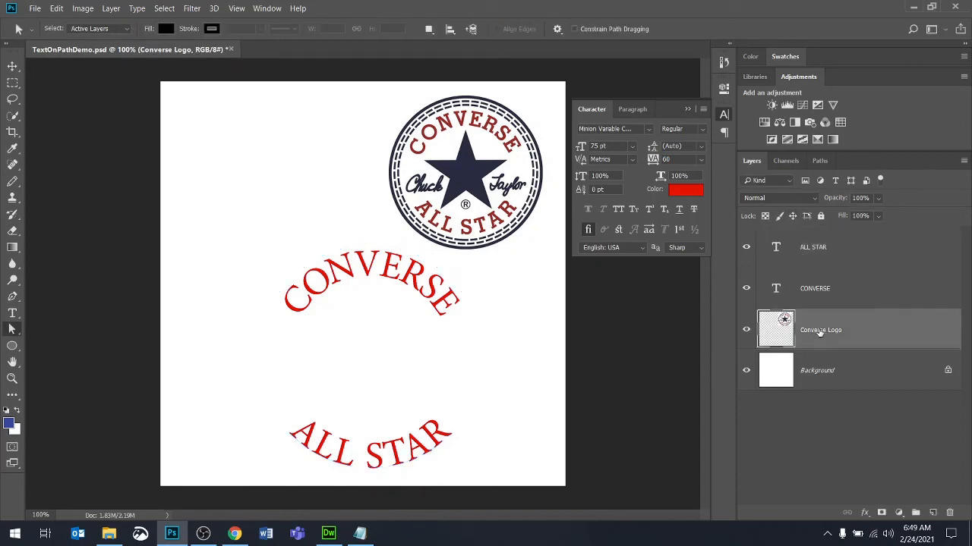